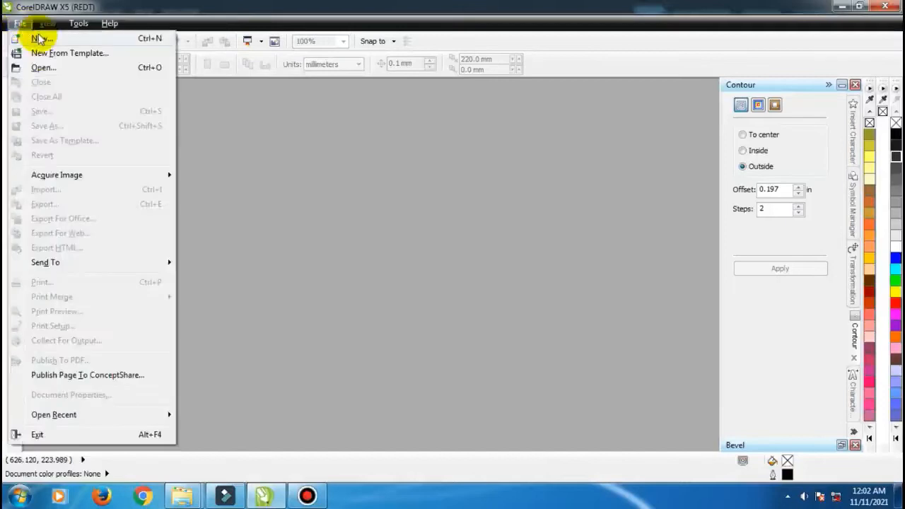
Create a new A4 landscape document, 297 × 210 mm, in RGB at 300 dpi
{"action": "key", "text": "ctrl+n"}
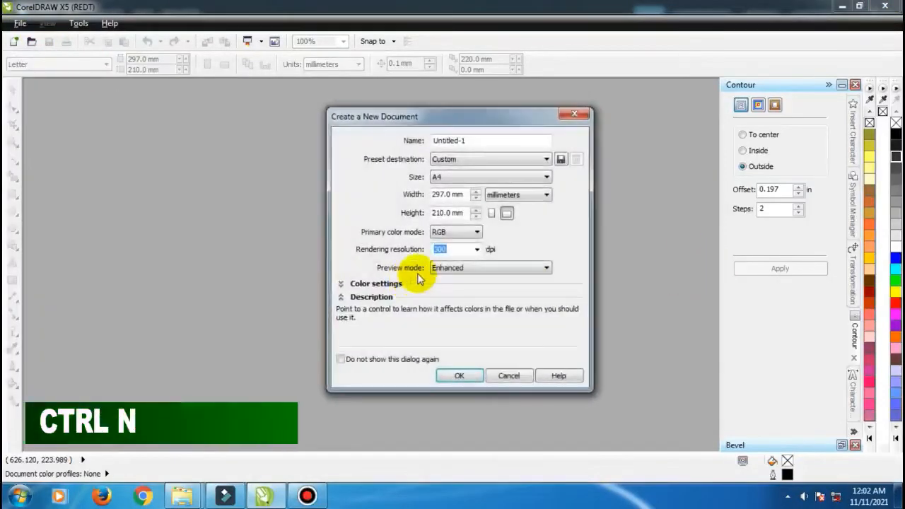
{"action": "left_click", "coordinate": [468, 376]}
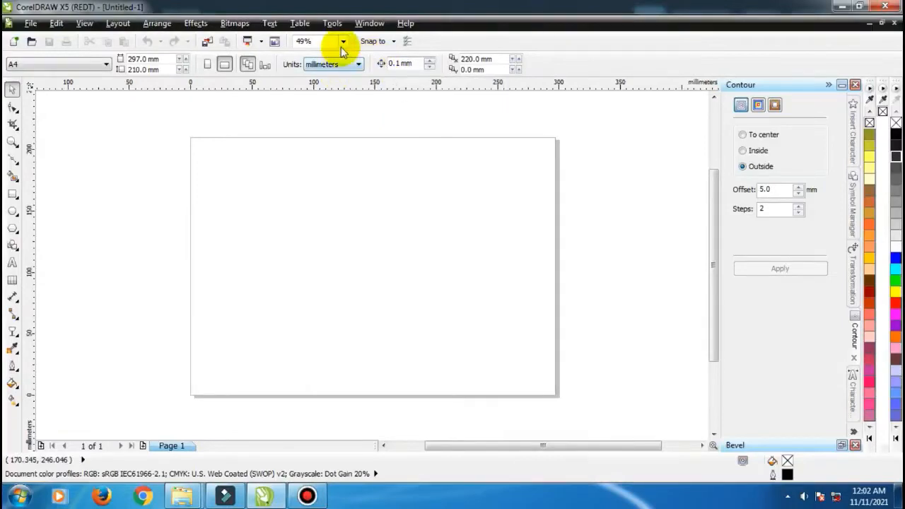
{"action": "left_click", "coordinate": [344, 41]}
{"action": "left_click", "coordinate": [338, 72]}
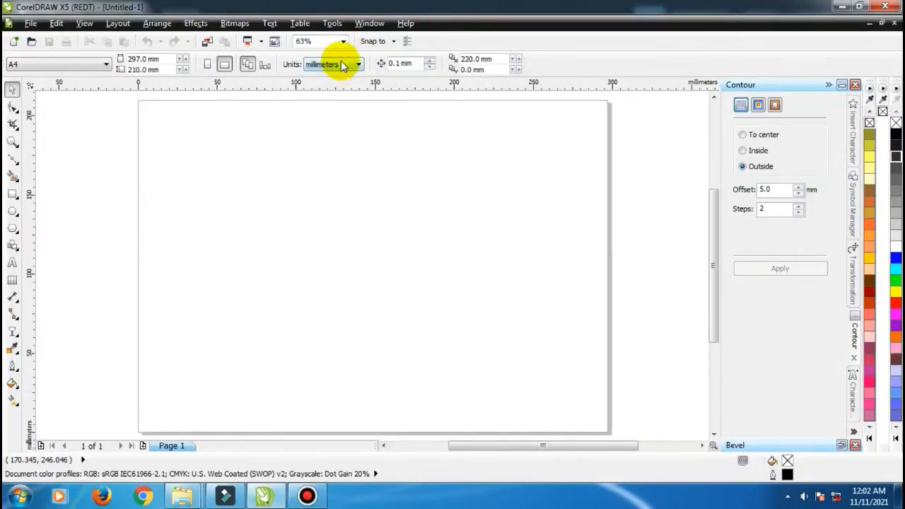
Draw a circle about 130 mm in diameter and center it on the page
{"action": "left_click", "coordinate": [13, 218]}
{"action": "left_click_drag", "start_coordinate": [226, 158], "coordinate": [431, 340]}
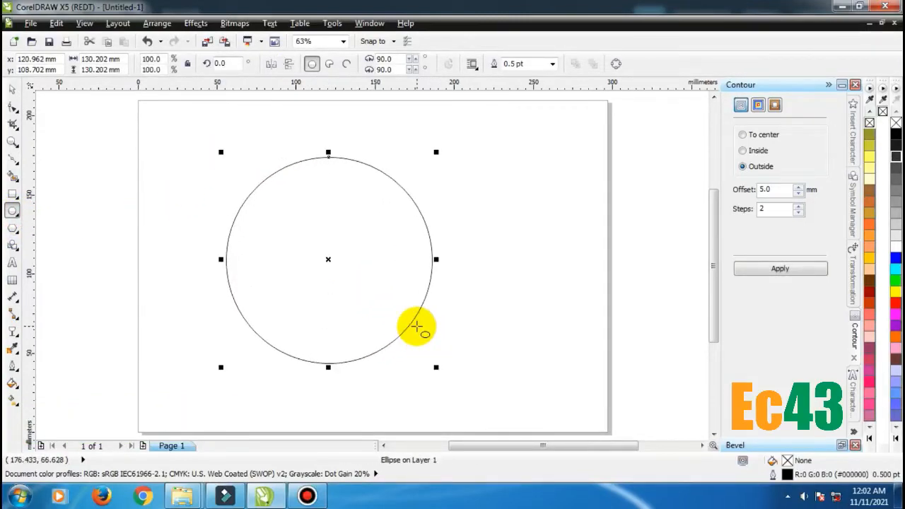
{"action": "key", "text": "p"}
Enlarge the circle proportionally from its center to a diameter of about 156 mm
{"action": "left_click", "coordinate": [12, 90]}
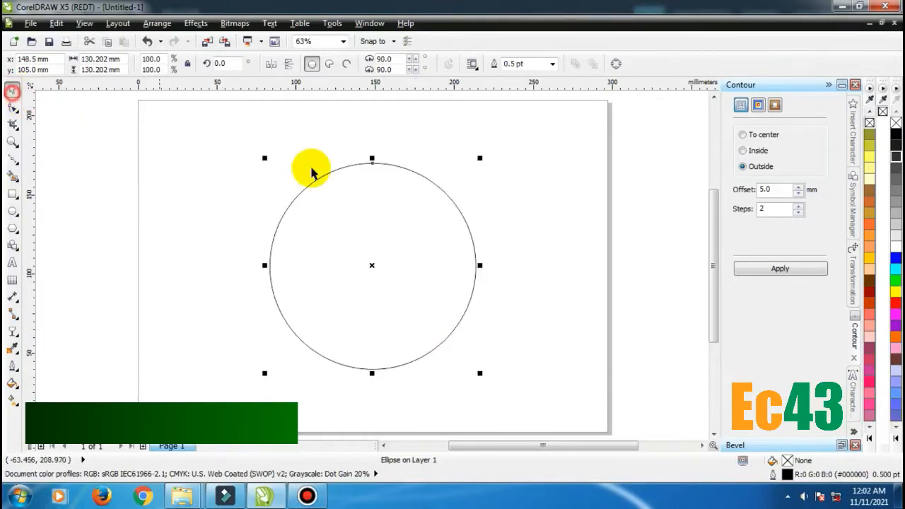
{"action": "left_click_drag", "start_coordinate": [479, 161], "coordinate": [500, 140]}
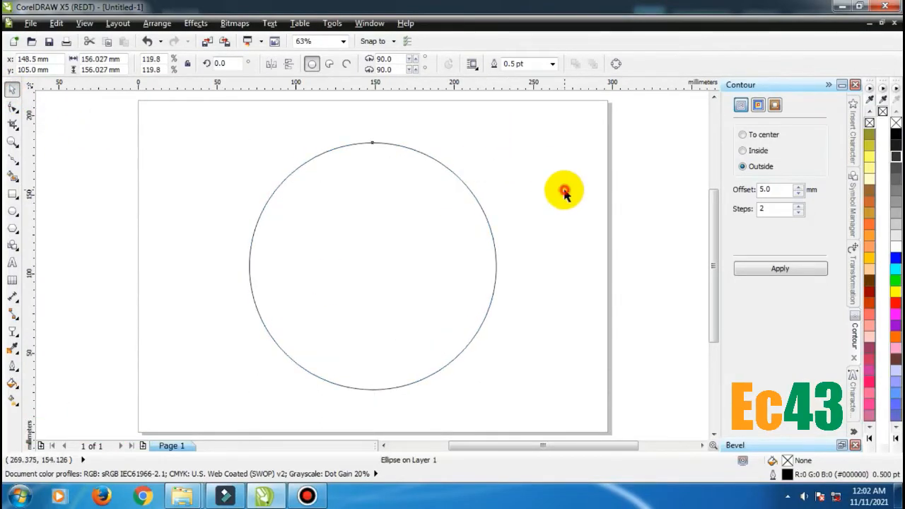
{"action": "left_click", "coordinate": [565, 193]}
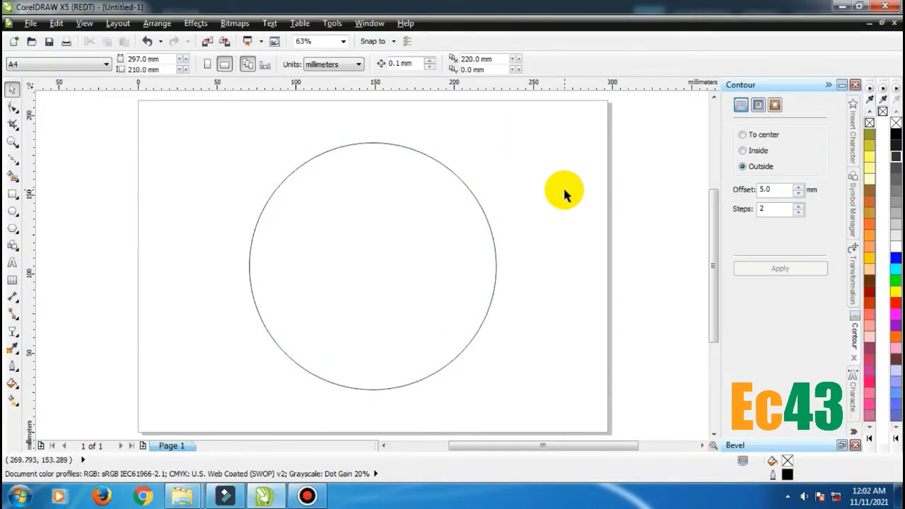
Draw a straight horizontal Bezier line about 259 mm long across the circle and center it on the page
{"action": "left_click", "coordinate": [12, 162]}
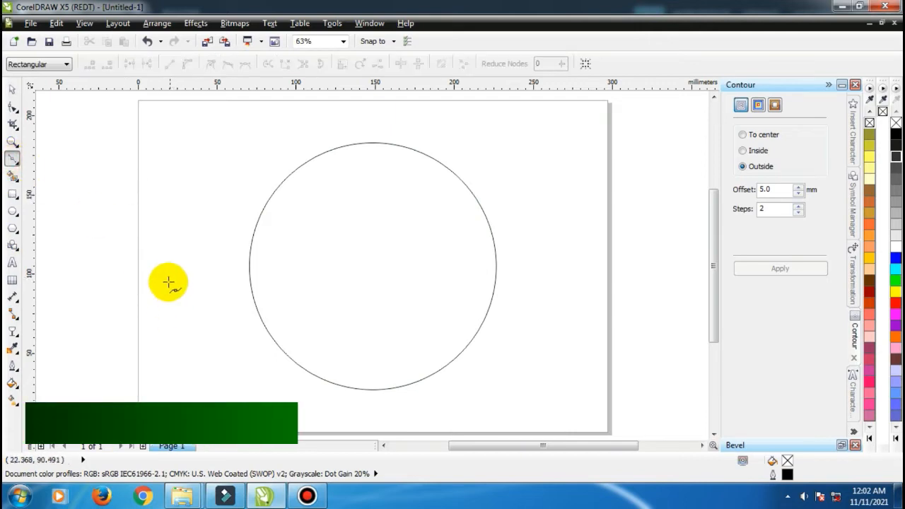
{"action": "left_click", "coordinate": [166, 278]}
{"action": "left_click", "coordinate": [577, 271], "text": "shift"}
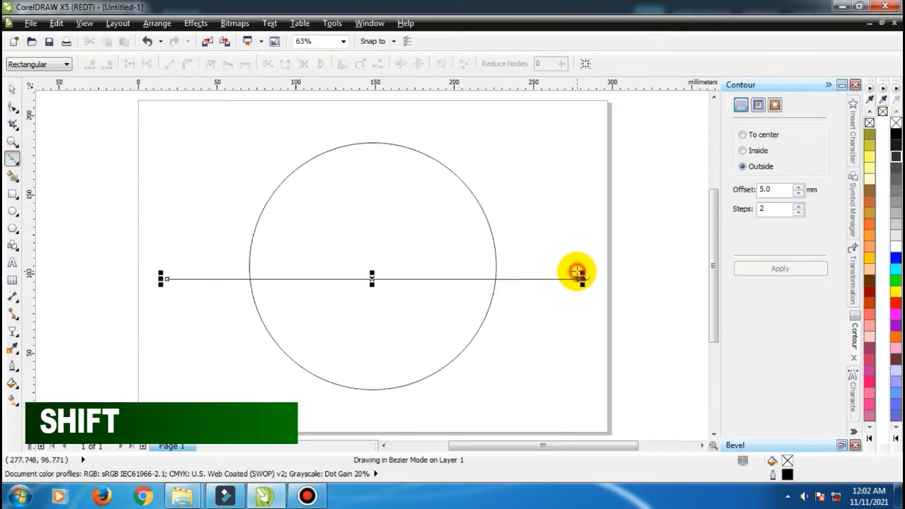
{"action": "left_click", "coordinate": [12, 90]}
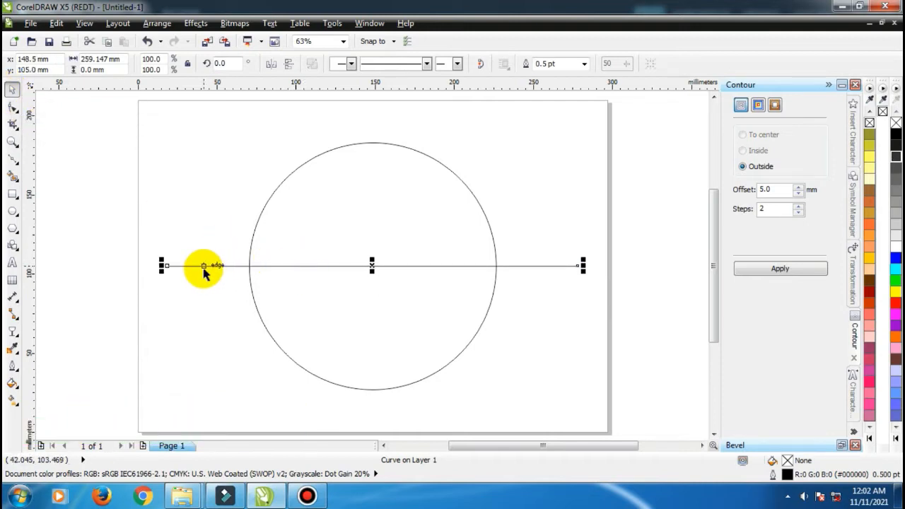
Make a copy of the horizontal line rotated to 90 degrees and center it on the page
{"action": "left_click_drag", "start_coordinate": [203, 266], "coordinate": [210, 219]}
{"action": "double_click", "coordinate": [234, 62]}
{"action": "type", "text": "90"}
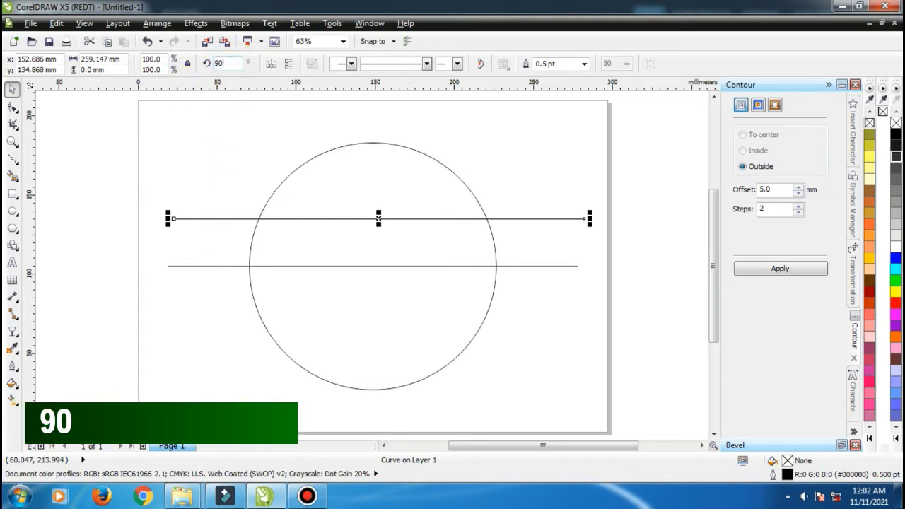
{"action": "key", "text": "Return"}
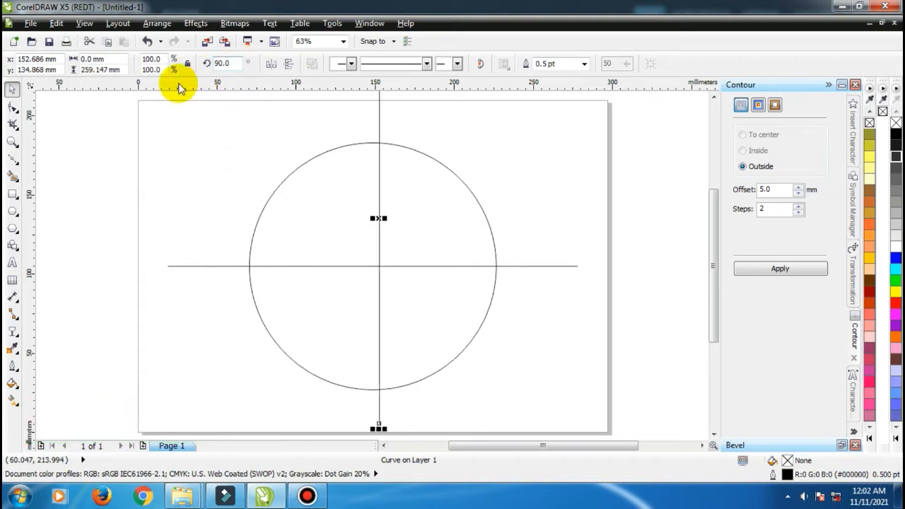
{"action": "key", "text": "p"}
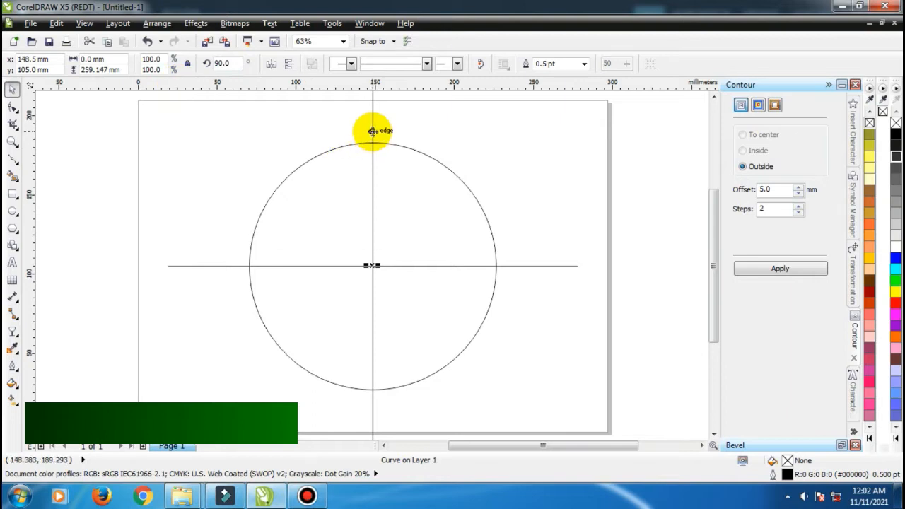
Make a copy of the vertical line through the same center, rotated to 45 degrees
{"action": "key", "text": "ctrl+c"}
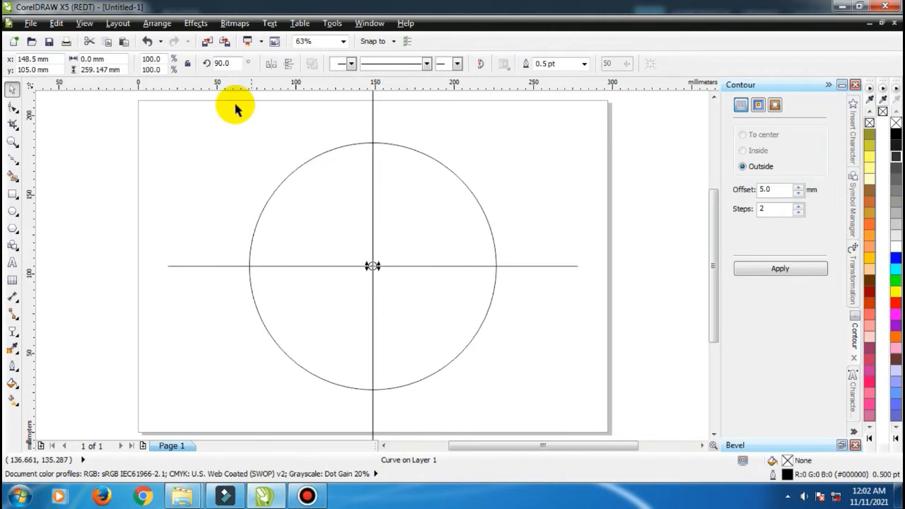
{"action": "double_click", "coordinate": [223, 63]}
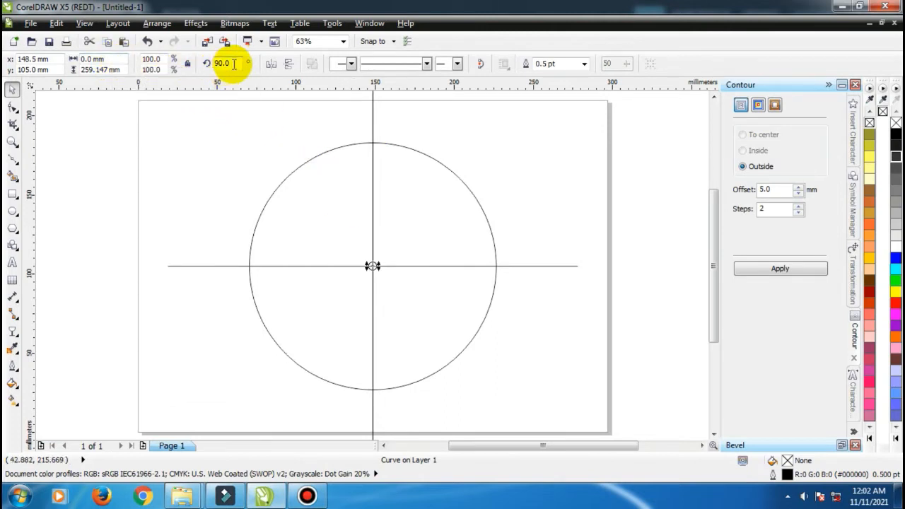
{"action": "type", "text": "45"}
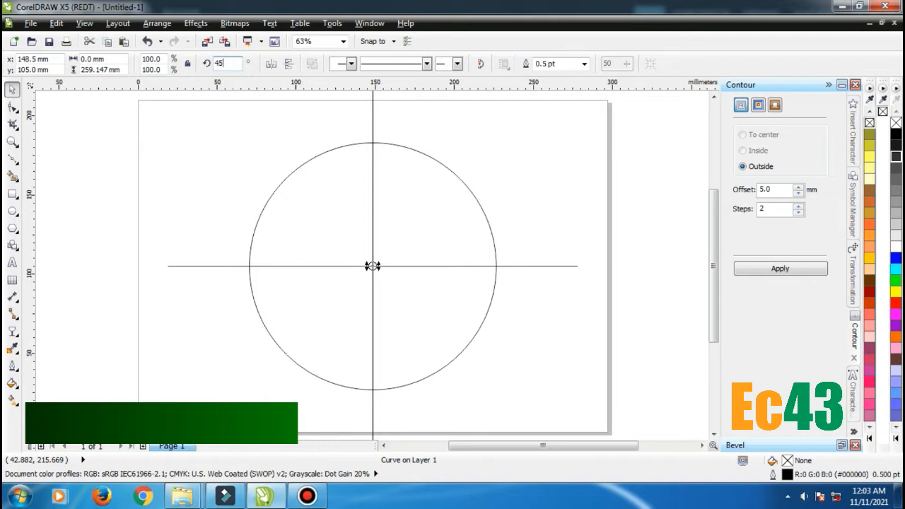
{"action": "key", "text": "Return"}
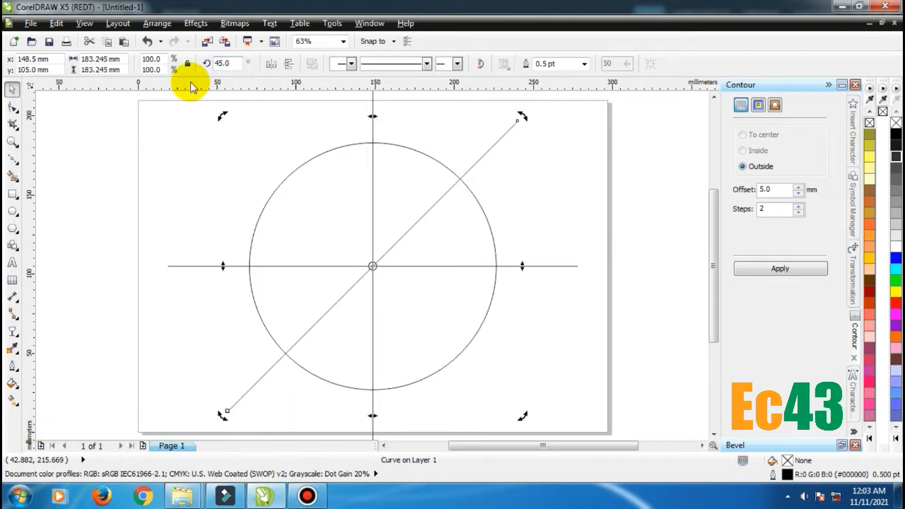
Duplicate the diagonal line and mirror the copy horizontally to form the opposite diagonal
{"action": "left_click", "coordinate": [629, 146]}
{"action": "left_click", "coordinate": [502, 137]}
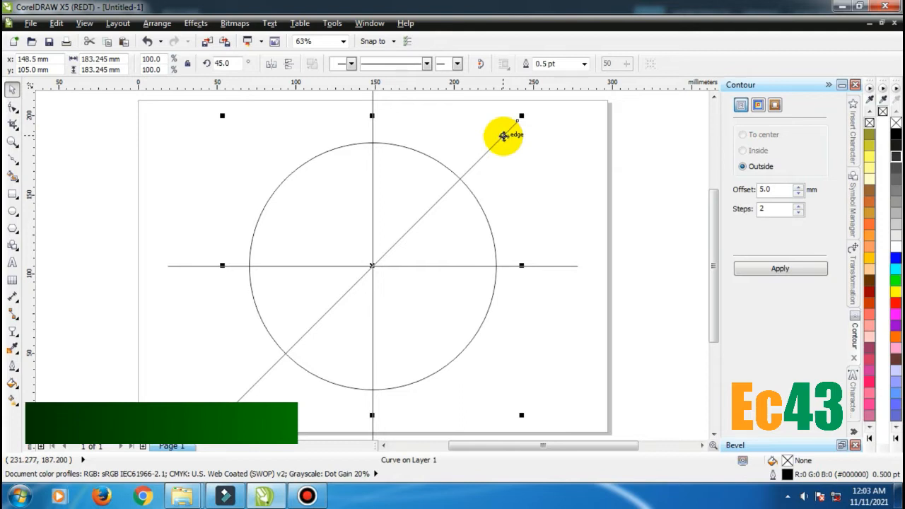
{"action": "double_click", "coordinate": [233, 64]}
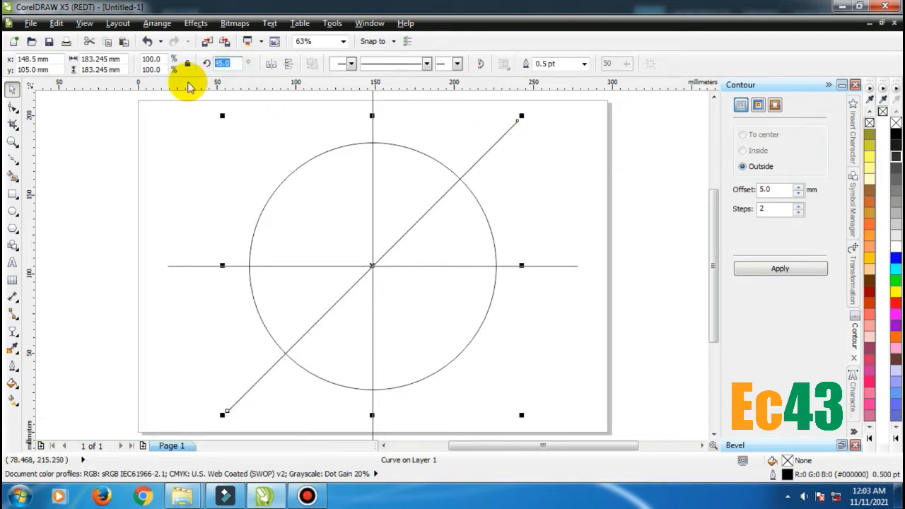
{"action": "left_click", "coordinate": [275, 65]}
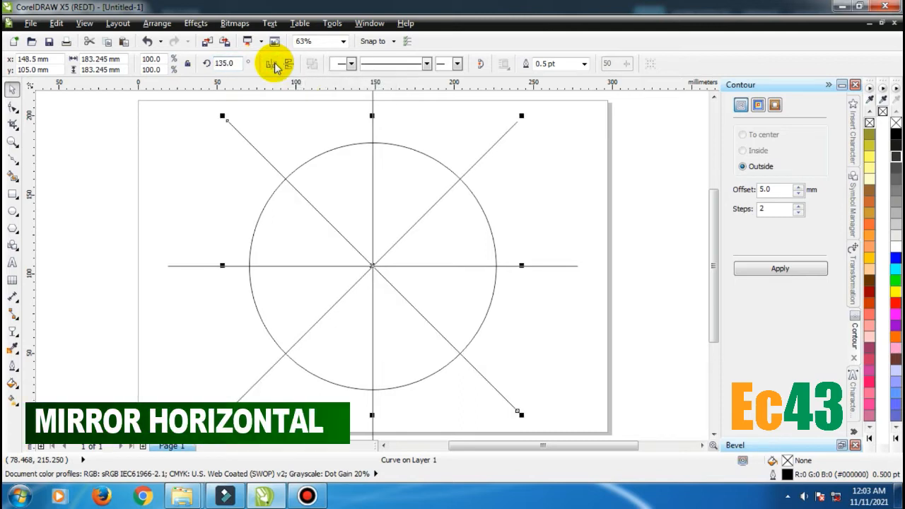
Make a smaller concentric copy of the circle, about 133 mm in diameter, to form a ring
{"action": "left_click", "coordinate": [638, 188]}
{"action": "left_click", "coordinate": [421, 173]}
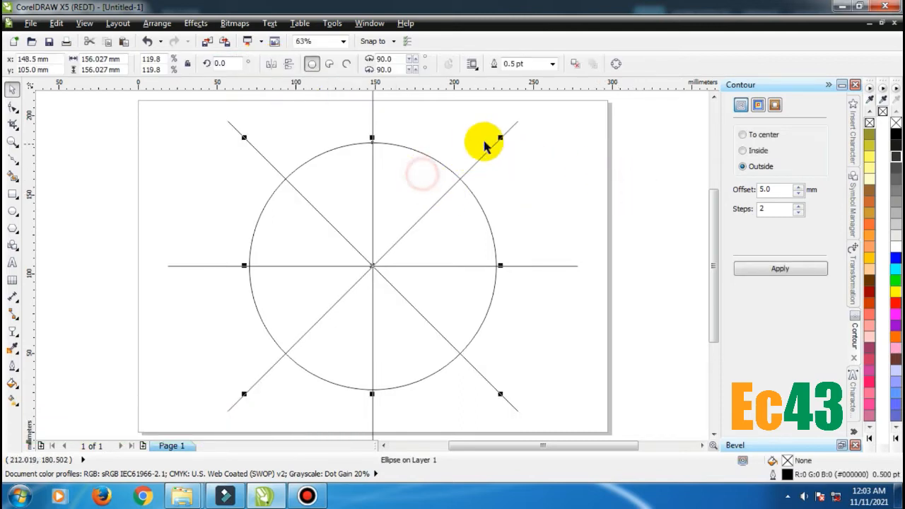
{"action": "left_click_drag", "start_coordinate": [498, 141], "coordinate": [486, 158]}
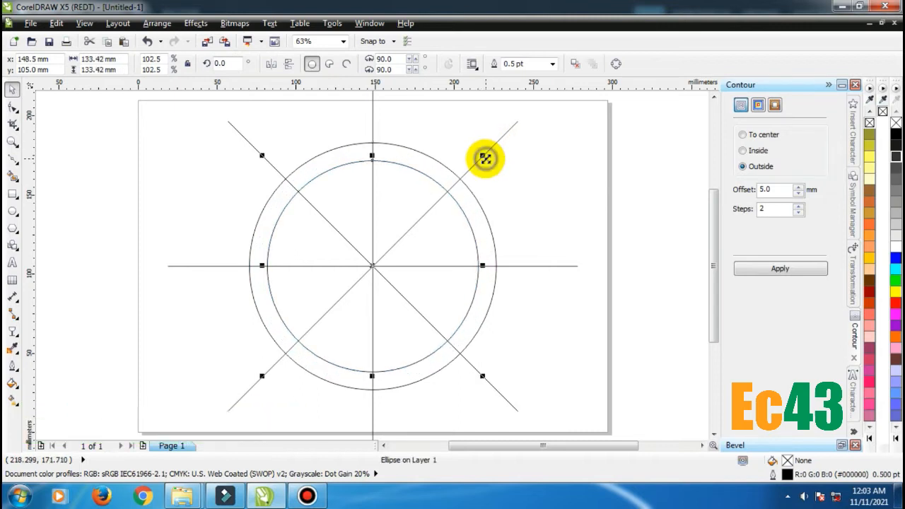
Smart Fill the four segments in the upper half of the ring with blue #6666CC and a 0.5 pt black outline
{"action": "left_click", "coordinate": [12, 176]}
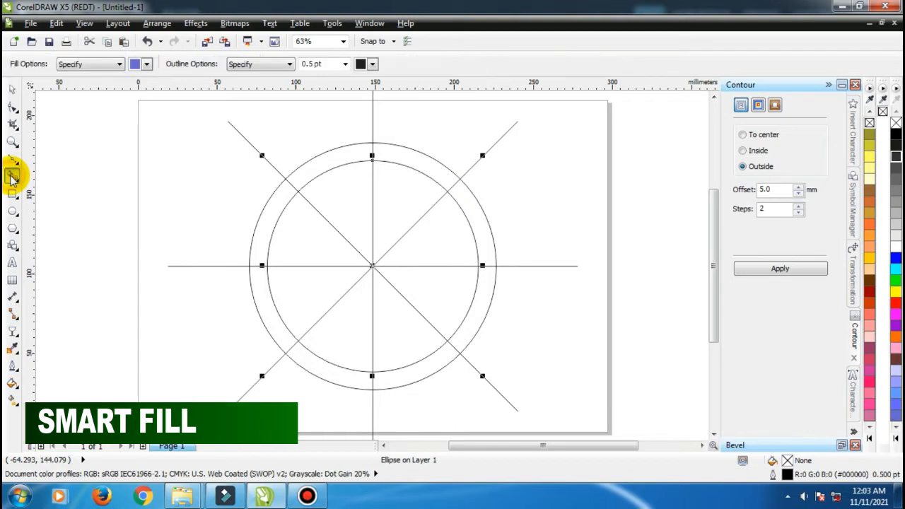
{"action": "left_click", "coordinate": [273, 208]}
{"action": "left_click", "coordinate": [305, 176]}
{"action": "left_click", "coordinate": [336, 159]}
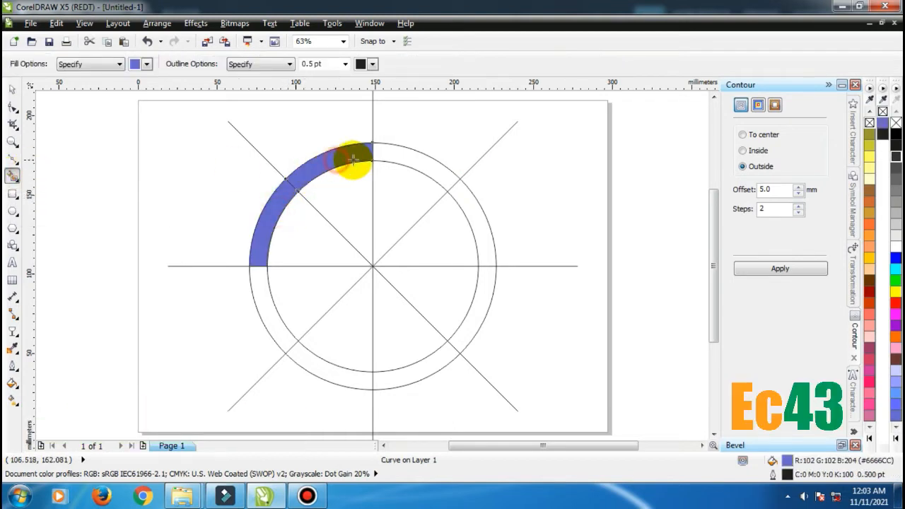
{"action": "left_click", "coordinate": [417, 166]}
{"action": "left_click", "coordinate": [472, 203]}
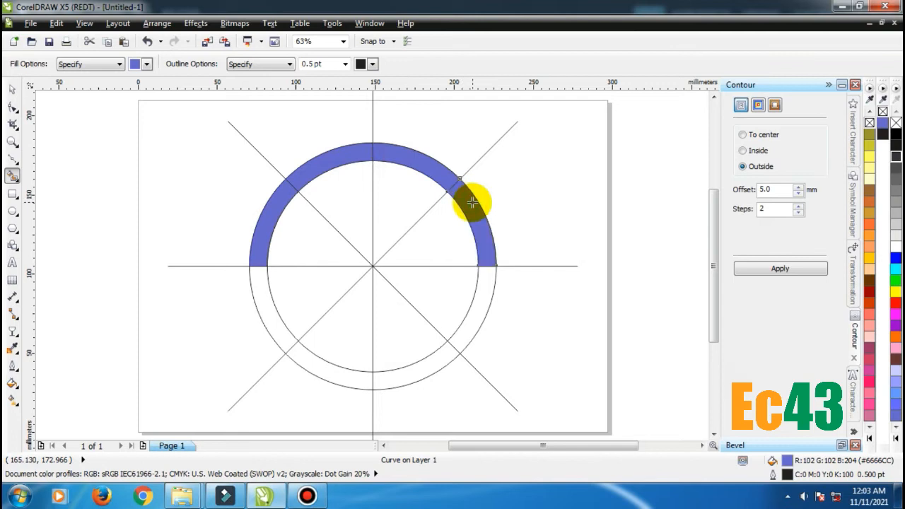
Delete both diagonal lines and the vertical line crossing the circles
{"action": "left_click", "coordinate": [13, 89]}
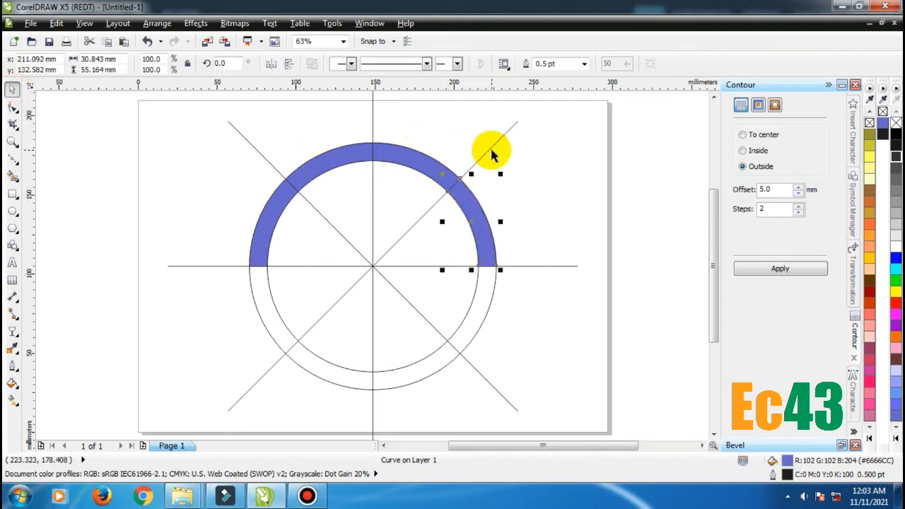
{"action": "left_click", "coordinate": [489, 146]}
{"action": "key", "text": "Delete"}
{"action": "left_click", "coordinate": [372, 111]}
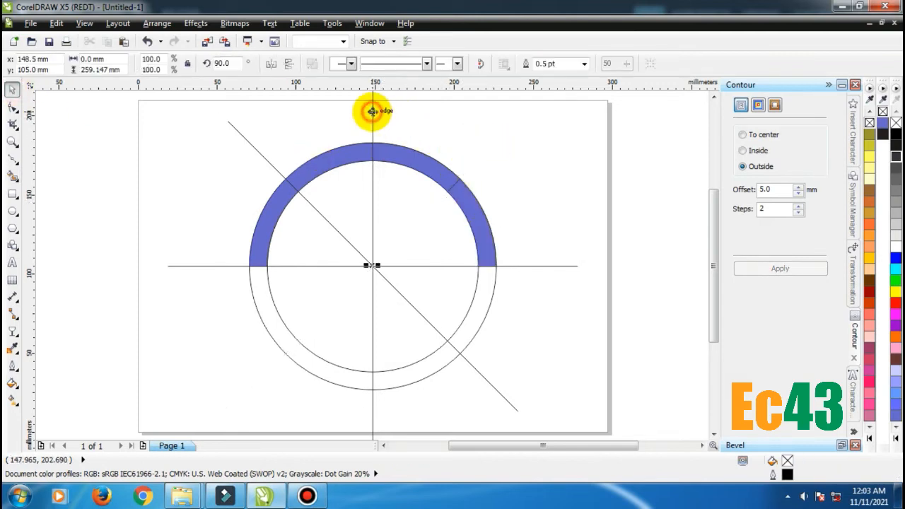
{"action": "key", "text": "Delete"}
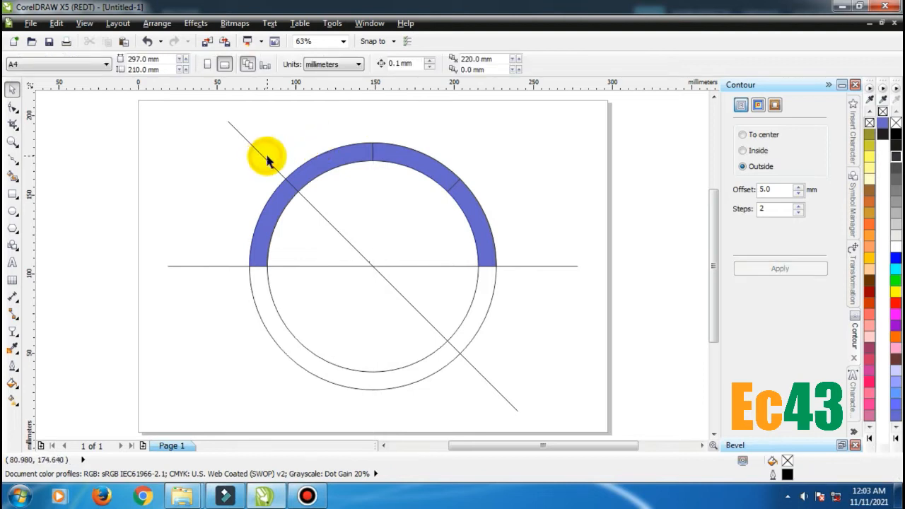
{"action": "left_click", "coordinate": [267, 161]}
{"action": "key", "text": "Delete"}
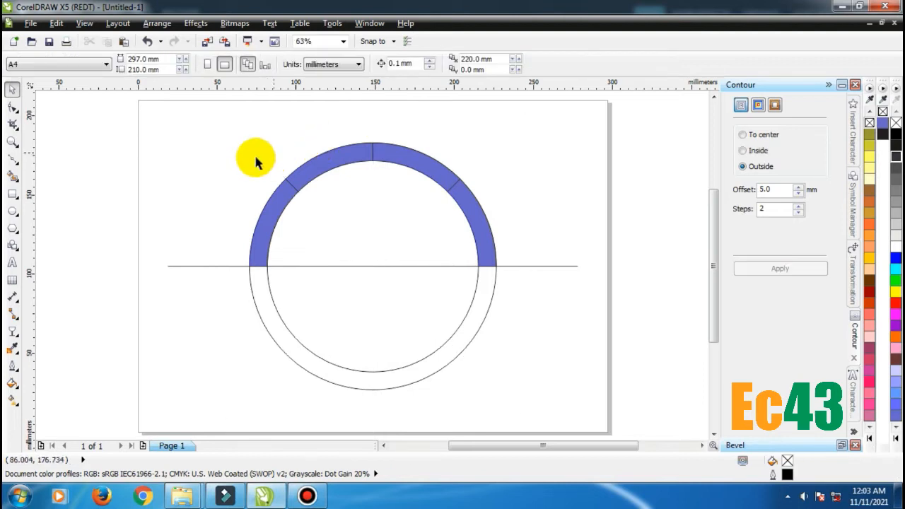
Smart Fill the upper half of the inner circle with magenta #FF00FF
{"action": "left_click", "coordinate": [10, 182]}
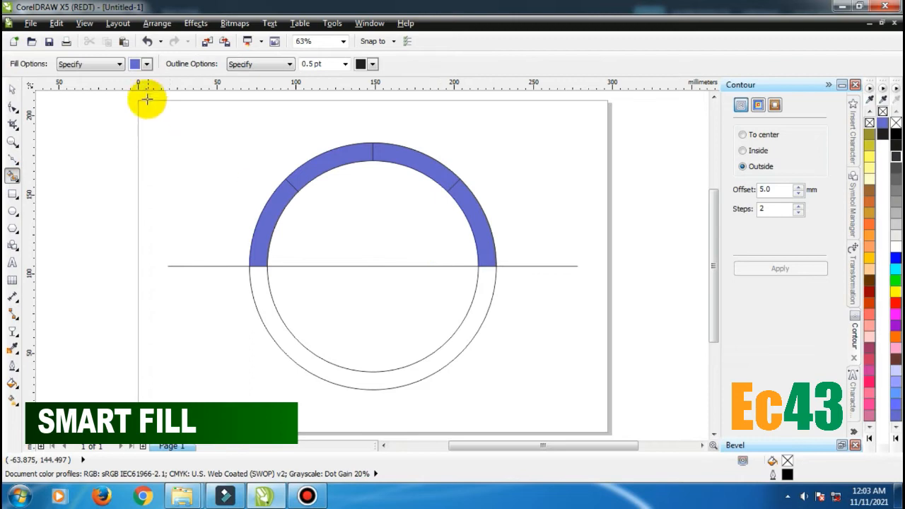
{"action": "left_click", "coordinate": [146, 65]}
{"action": "left_click", "coordinate": [134, 97]}
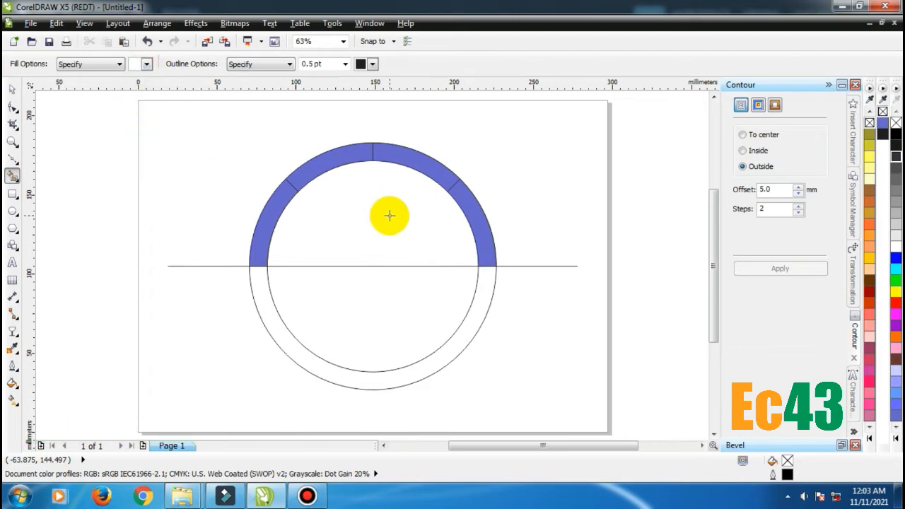
{"action": "left_click", "coordinate": [146, 64]}
{"action": "left_click", "coordinate": [145, 89]}
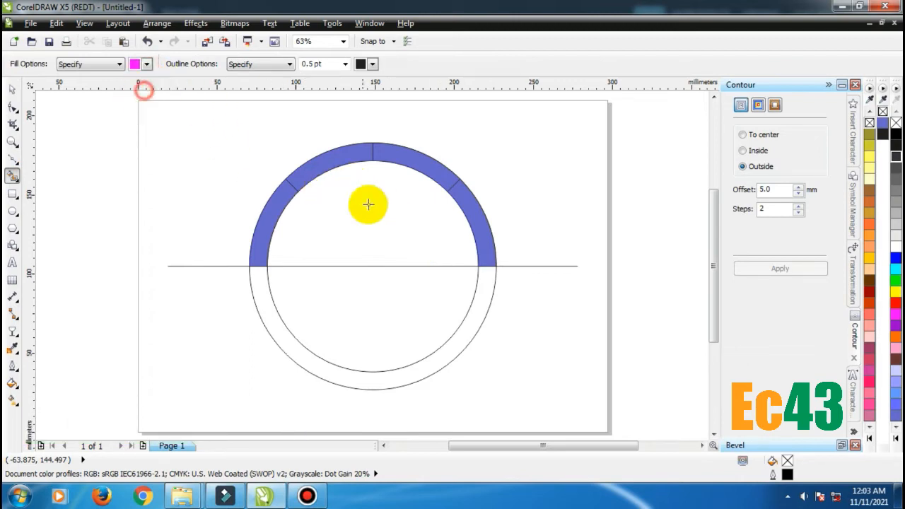
{"action": "left_click", "coordinate": [370, 209]}
{"action": "left_click", "coordinate": [12, 89]}
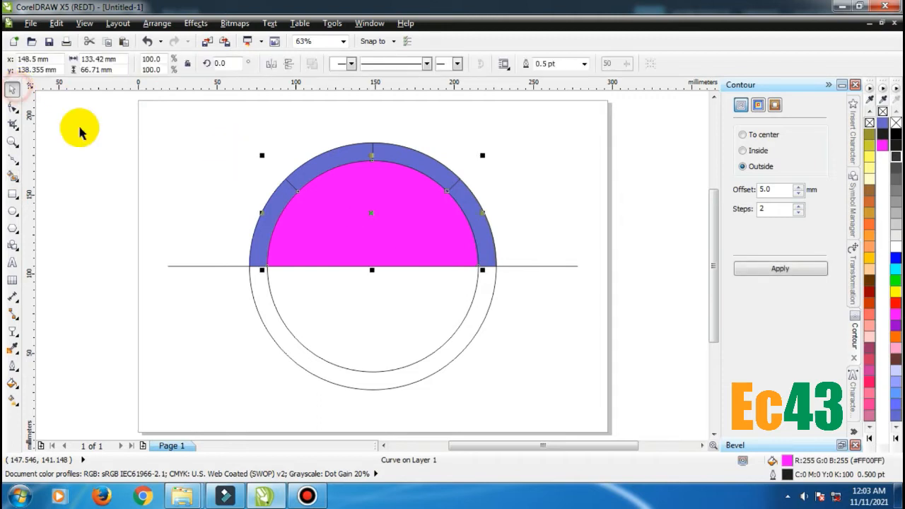
{"action": "left_click", "coordinate": [96, 156]}
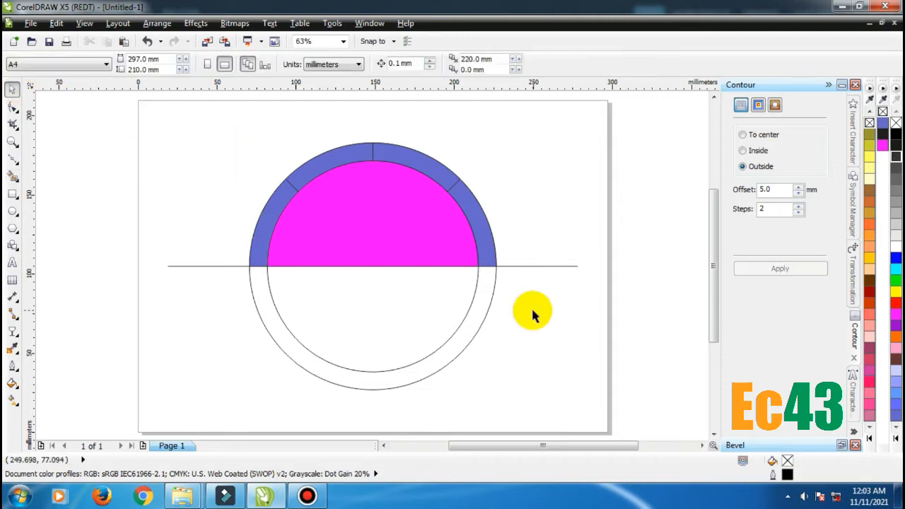
Delete the horizontal dividing line and the outer circle
{"action": "left_click", "coordinate": [525, 266]}
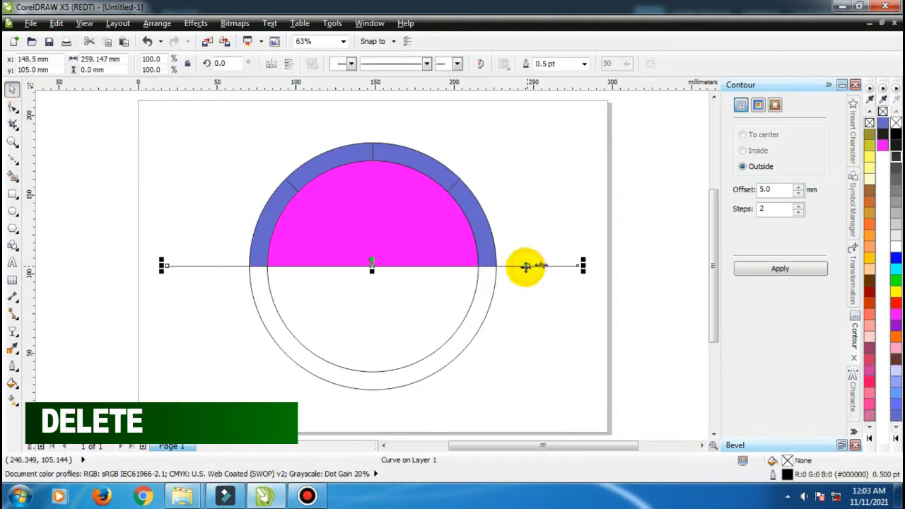
{"action": "key", "text": "Delete"}
{"action": "left_click", "coordinate": [486, 291]}
{"action": "key", "text": "Delete"}
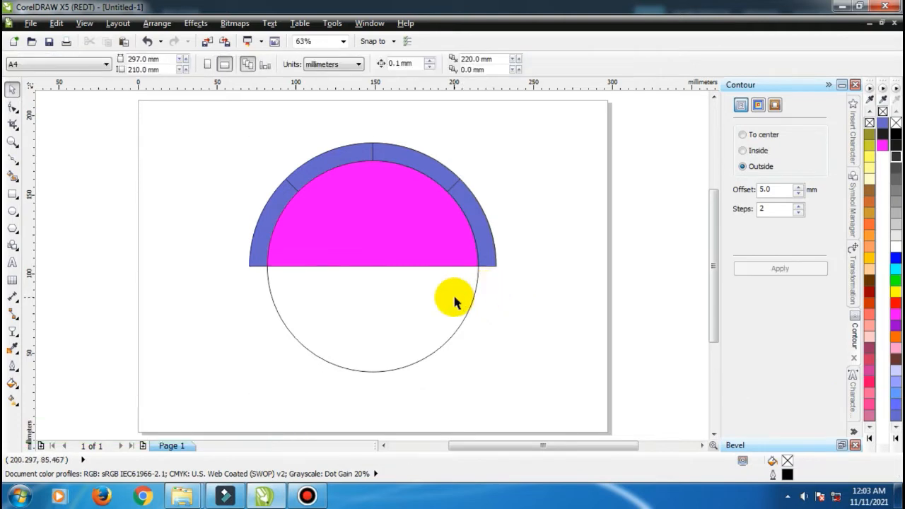
Scale the remaining unfilled circle down about its center to about 106 mm in diameter
{"action": "left_click", "coordinate": [455, 303]}
{"action": "scroll", "coordinate": [419, 173], "scroll_direction": "up", "scroll_amount": 1}
{"action": "scroll", "coordinate": [419, 173], "scroll_direction": "down", "scroll_amount": 1}
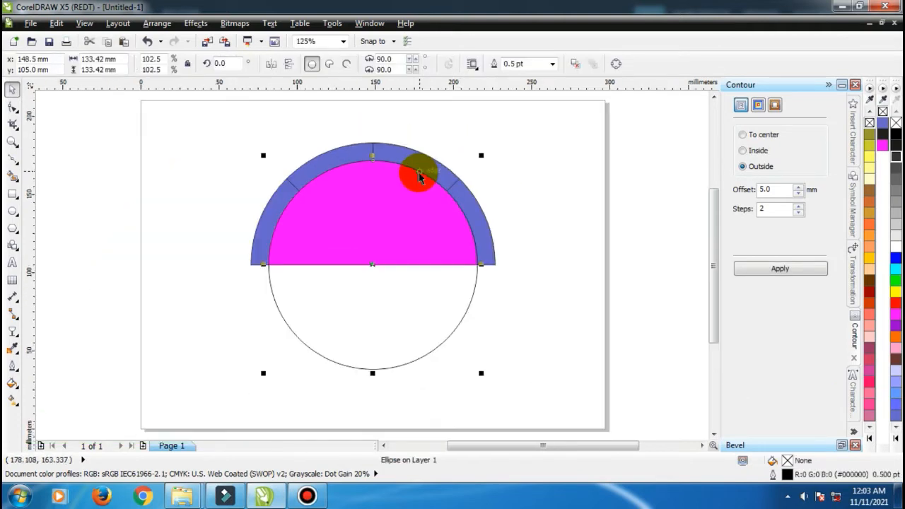
{"action": "left_click_drag", "start_coordinate": [482, 155], "coordinate": [459, 181]}
{"action": "left_click", "coordinate": [544, 186]}
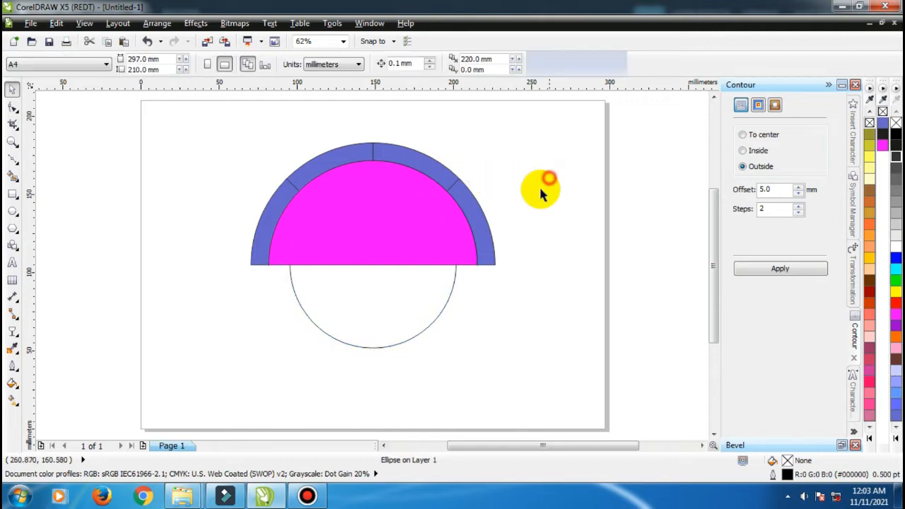
Recolor the magenta inner half circle, trying white and settling on yellow-orange #FFCC00
{"action": "left_click", "coordinate": [469, 234]}
{"action": "left_click", "coordinate": [882, 246]}
{"action": "left_click", "coordinate": [626, 182]}
{"action": "left_click", "coordinate": [288, 201]}
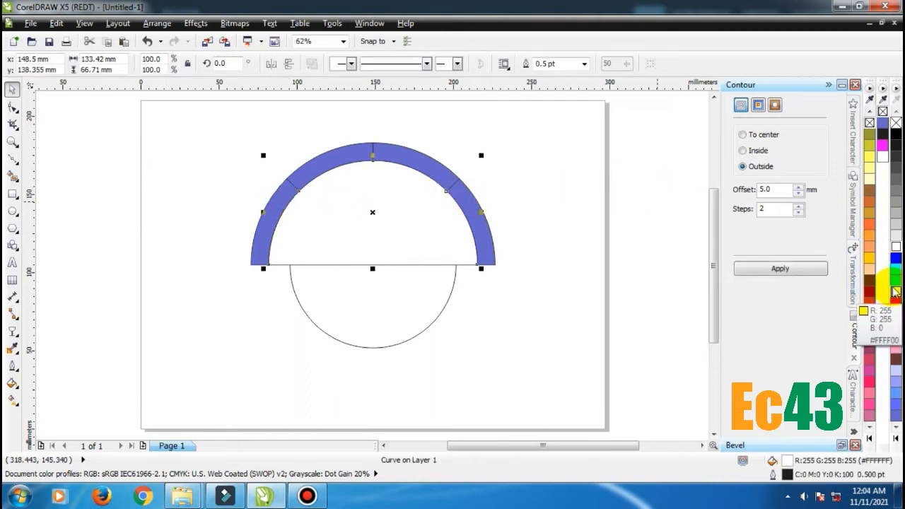
{"action": "left_click", "coordinate": [871, 262]}
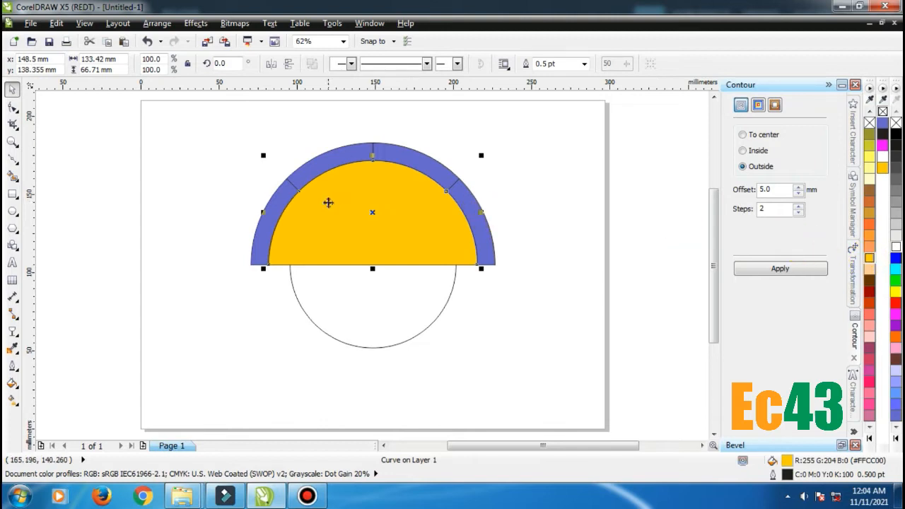
{"action": "left_click", "coordinate": [637, 195]}
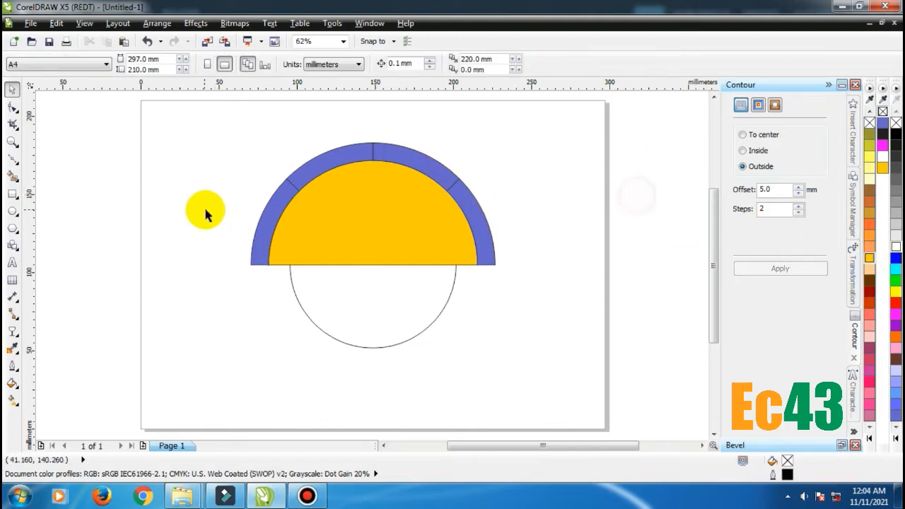
Recolor the four ring segments from left to right with #FF6666, #FF00FF, #FF6600 and #FF0000
{"action": "left_click", "coordinate": [269, 219]}
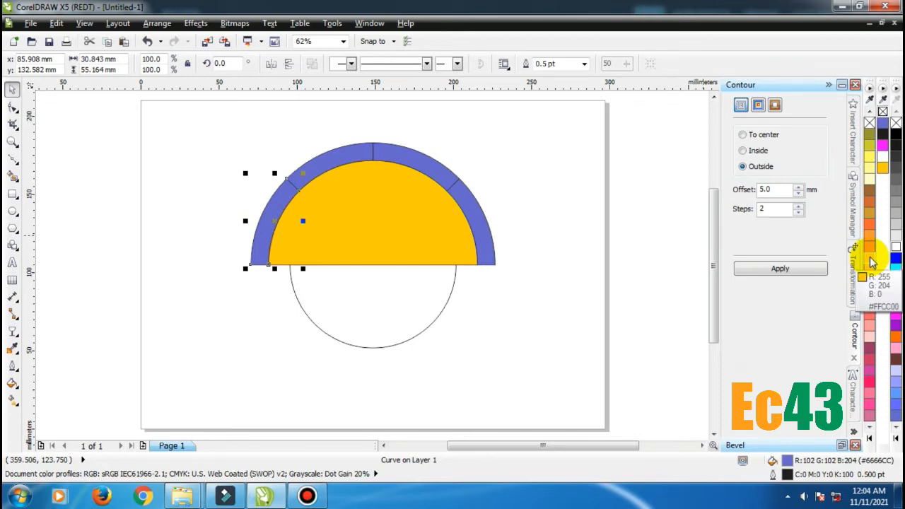
{"action": "left_click", "coordinate": [871, 315]}
{"action": "left_click", "coordinate": [351, 161]}
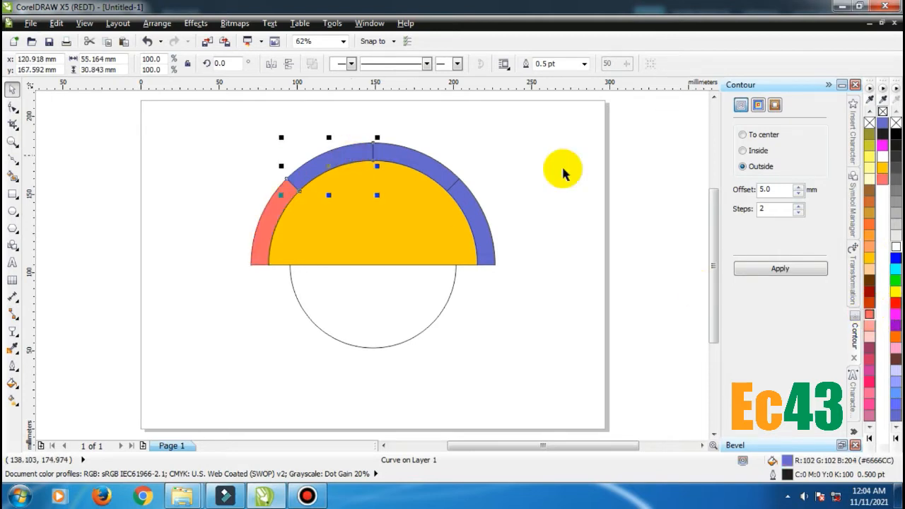
{"action": "left_click", "coordinate": [895, 306]}
{"action": "left_click", "coordinate": [487, 233]}
{"action": "left_click", "coordinate": [894, 302]}
{"action": "left_click", "coordinate": [414, 152]}
{"action": "left_click", "coordinate": [895, 338]}
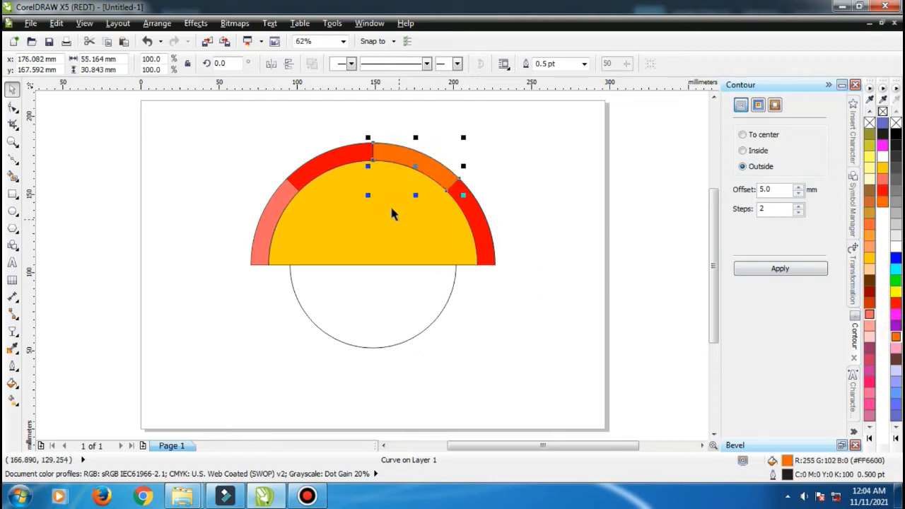
{"action": "left_click", "coordinate": [335, 165]}
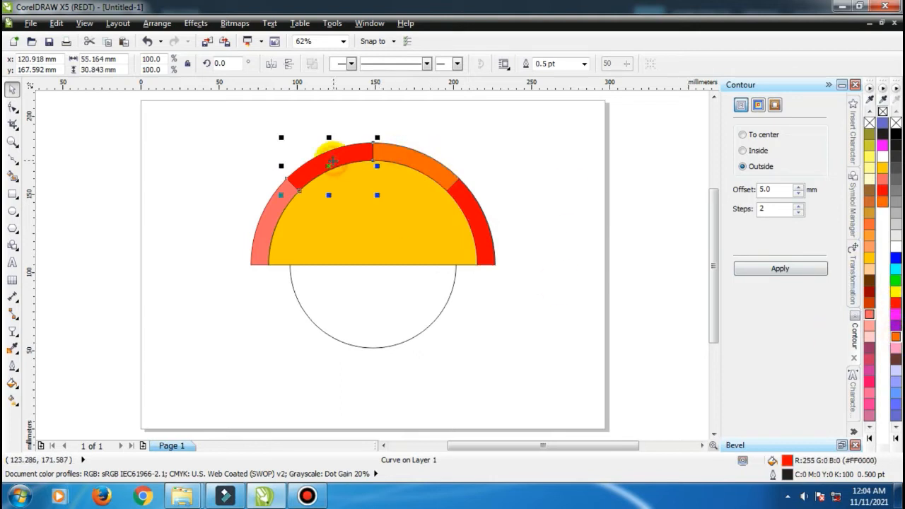
{"action": "left_click", "coordinate": [896, 312]}
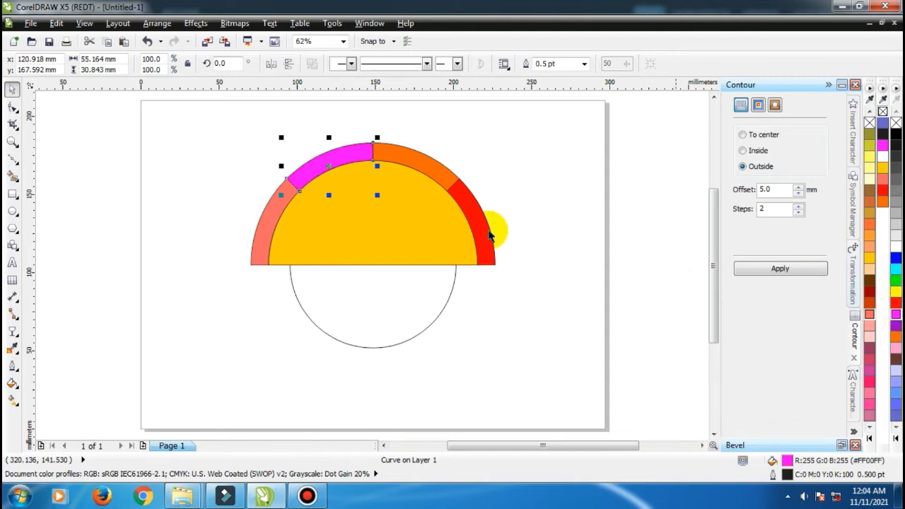
Remove the outlines from the four ring segments and the inner half circle
{"action": "left_click_drag", "start_coordinate": [185, 109], "coordinate": [577, 288]}
{"action": "right_click", "coordinate": [869, 123]}
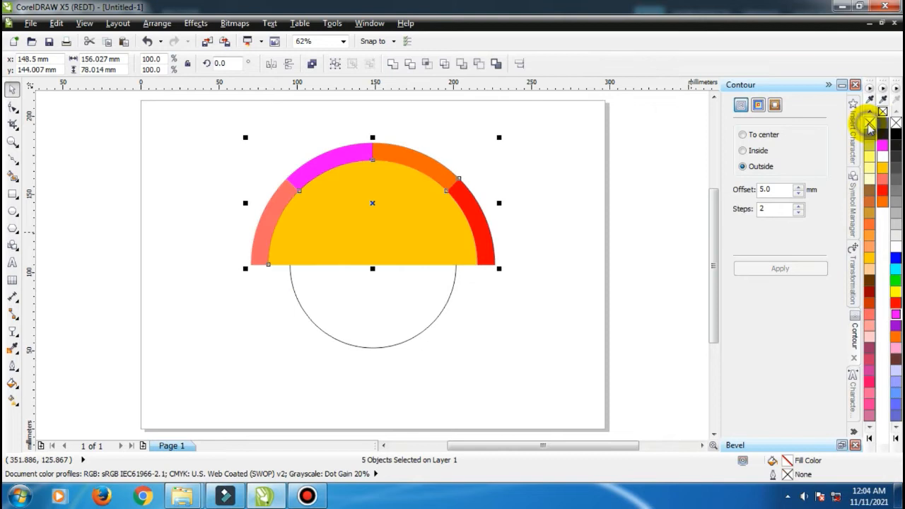
{"action": "left_click", "coordinate": [594, 171]}
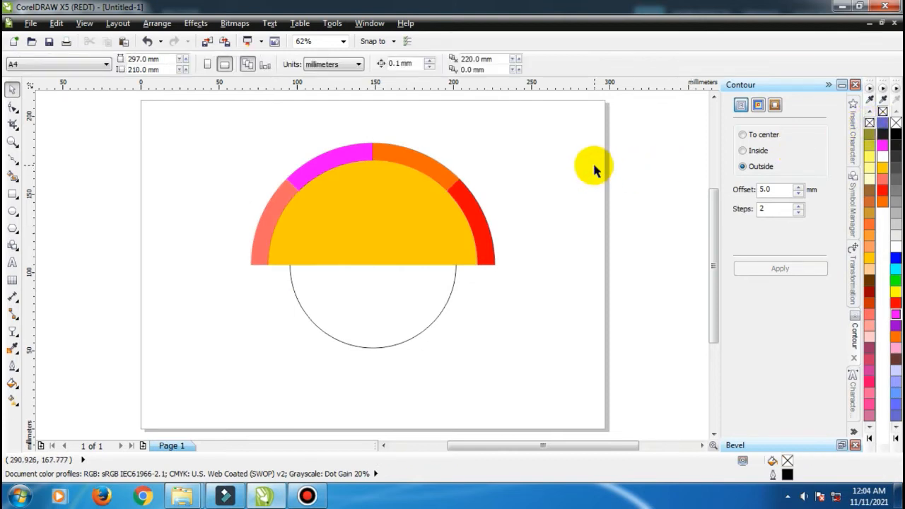
Fill the leftmost ring segment with #FFCC00 and the inner half circle with white
{"action": "left_click", "coordinate": [270, 210]}
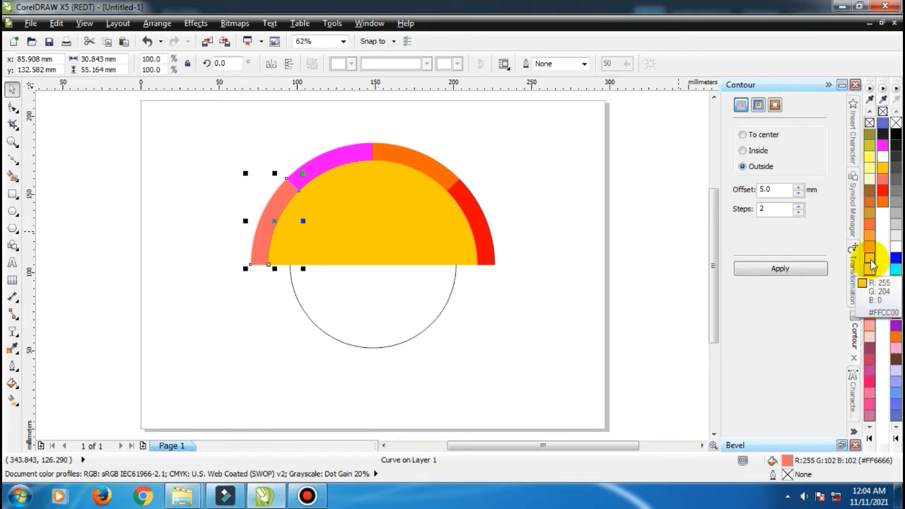
{"action": "left_click", "coordinate": [870, 259]}
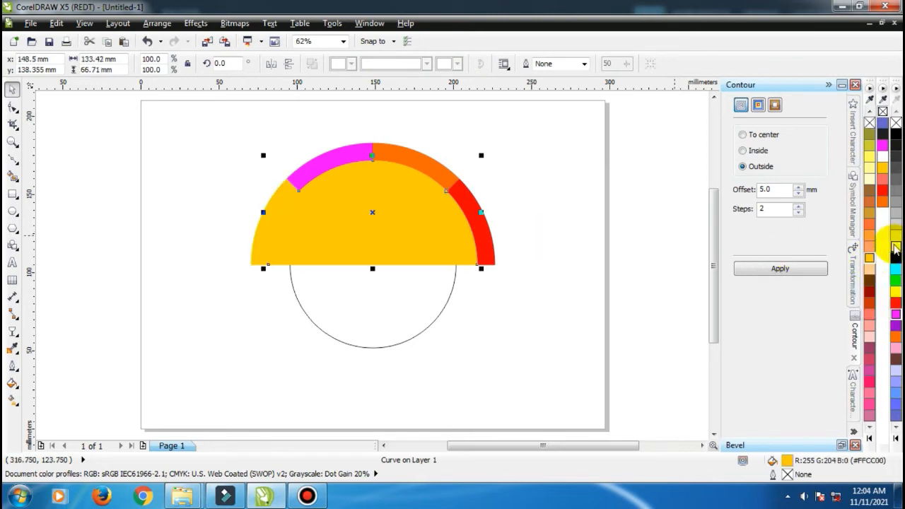
{"action": "left_click", "coordinate": [895, 247]}
{"action": "left_click", "coordinate": [601, 230]}
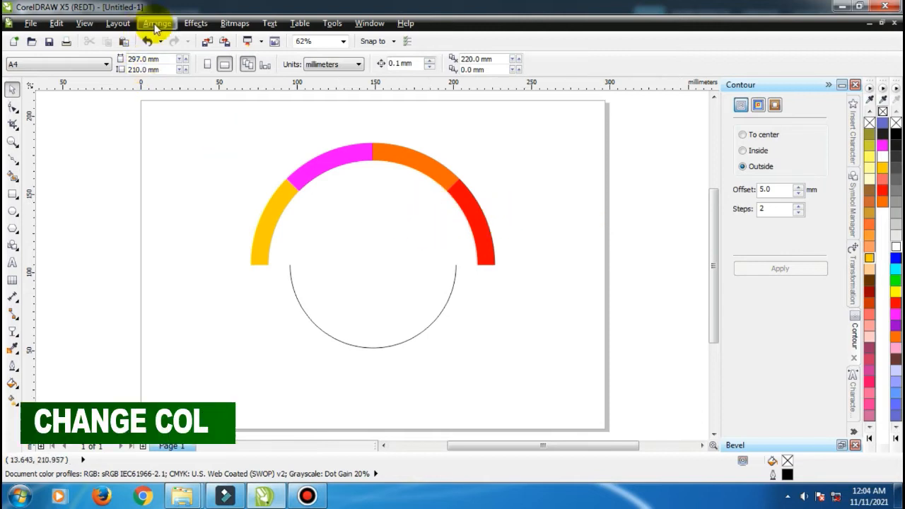
Set the page background to a solid light gray
{"action": "left_click", "coordinate": [127, 27]}
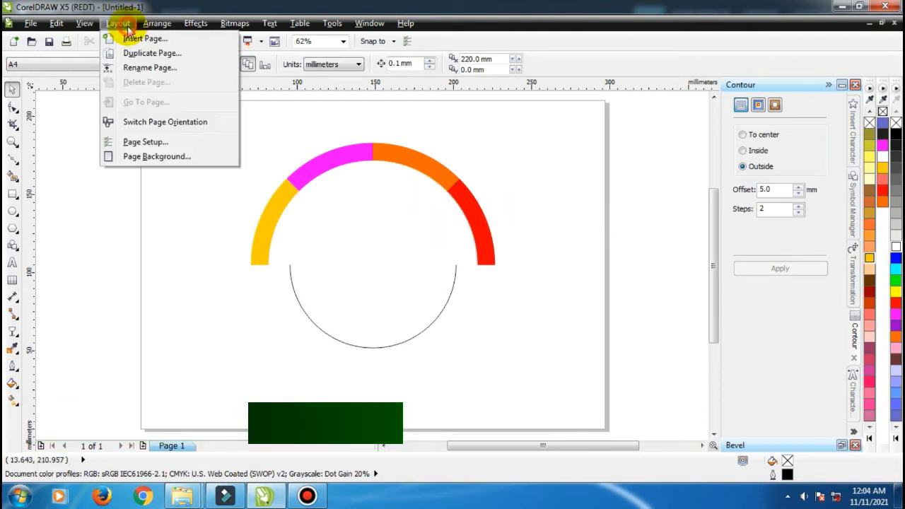
{"action": "left_click", "coordinate": [142, 158]}
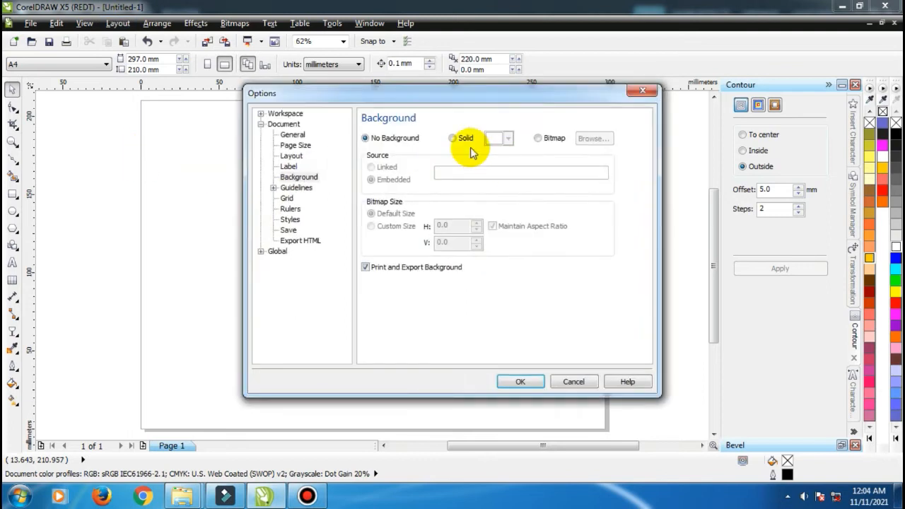
{"action": "left_click", "coordinate": [454, 139]}
{"action": "left_click", "coordinate": [508, 139]}
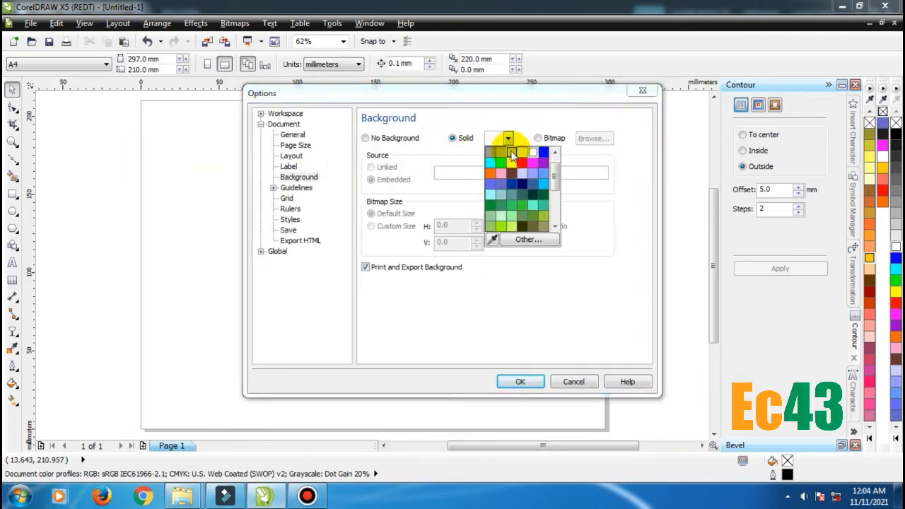
{"action": "left_click", "coordinate": [511, 157]}
{"action": "left_click", "coordinate": [520, 381]}
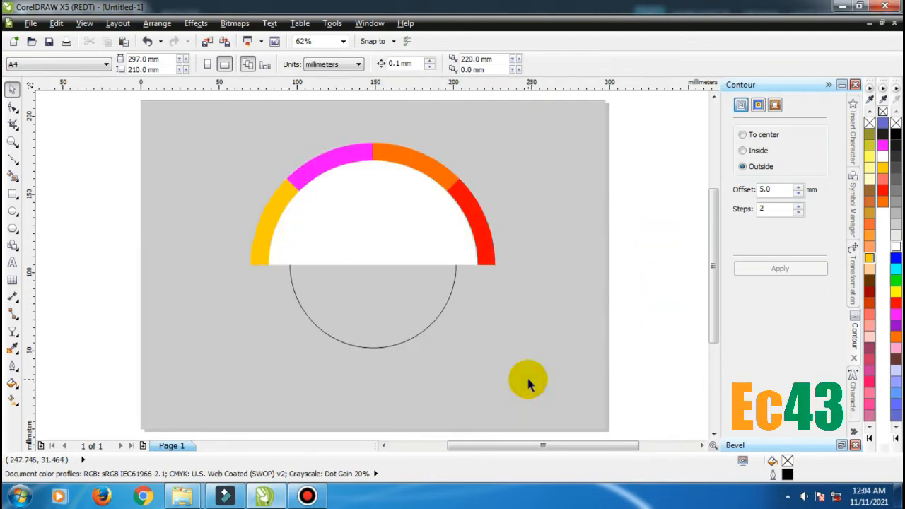
Bring the unfilled circle to the front of the colored shapes
{"action": "left_click", "coordinate": [646, 230]}
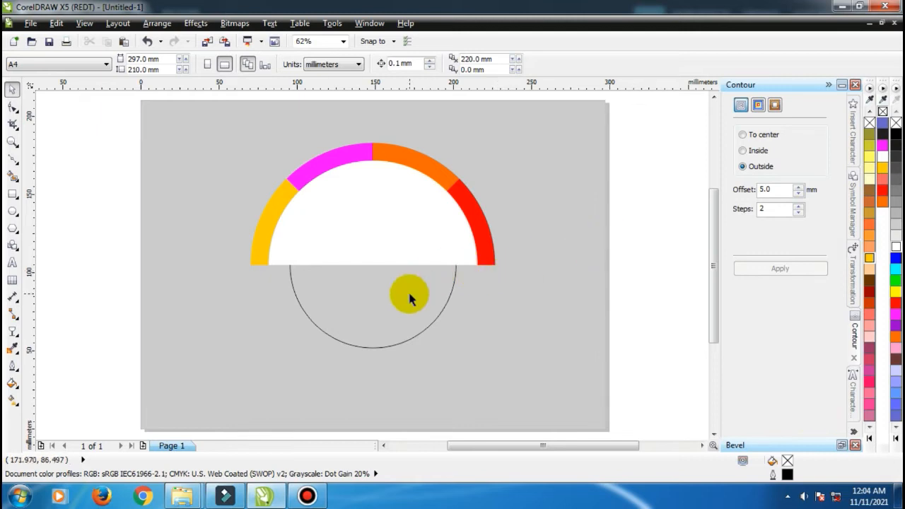
{"action": "left_click", "coordinate": [435, 267]}
{"action": "key", "text": "shift+Page_Up"}
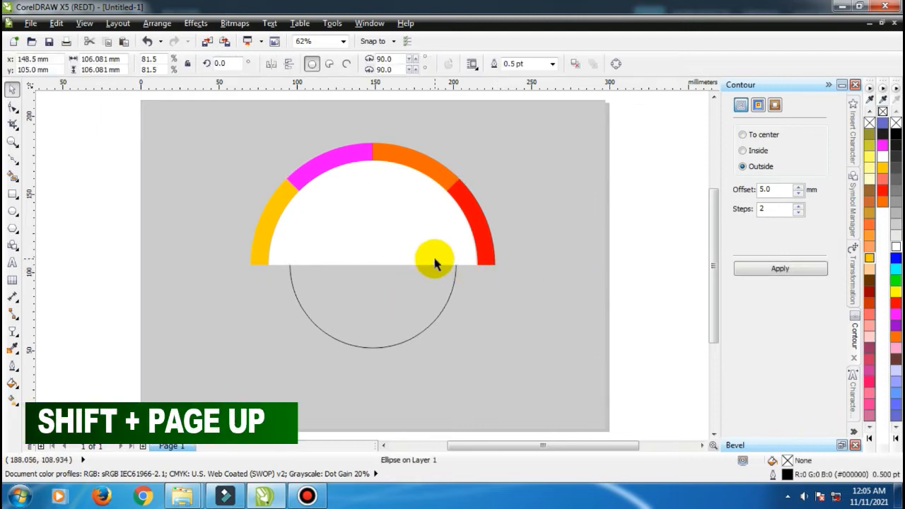
Enlarge the unfilled circle about its center to about 128 mm and add three closely spaced smaller concentric circles inside it
{"action": "scroll", "coordinate": [422, 204], "scroll_direction": "up", "scroll_amount": 2}
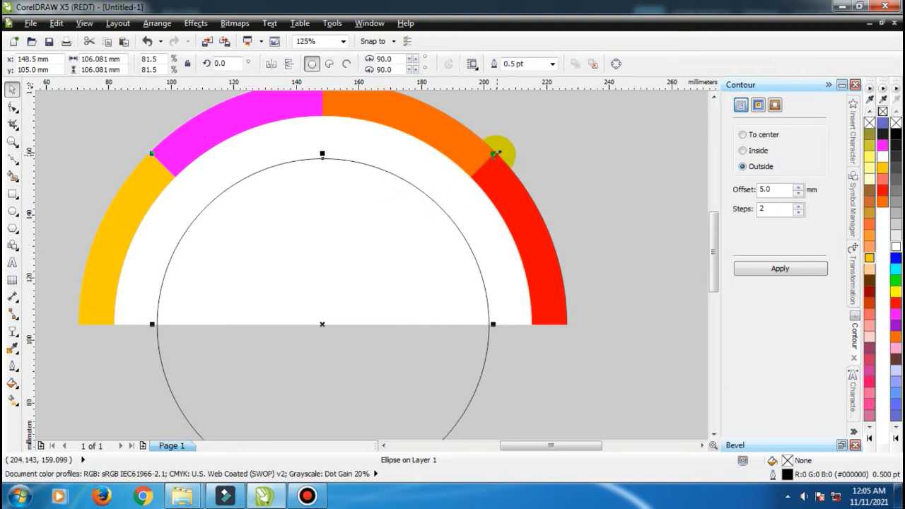
{"action": "scroll", "coordinate": [487, 175], "scroll_direction": "down", "scroll_amount": 2}
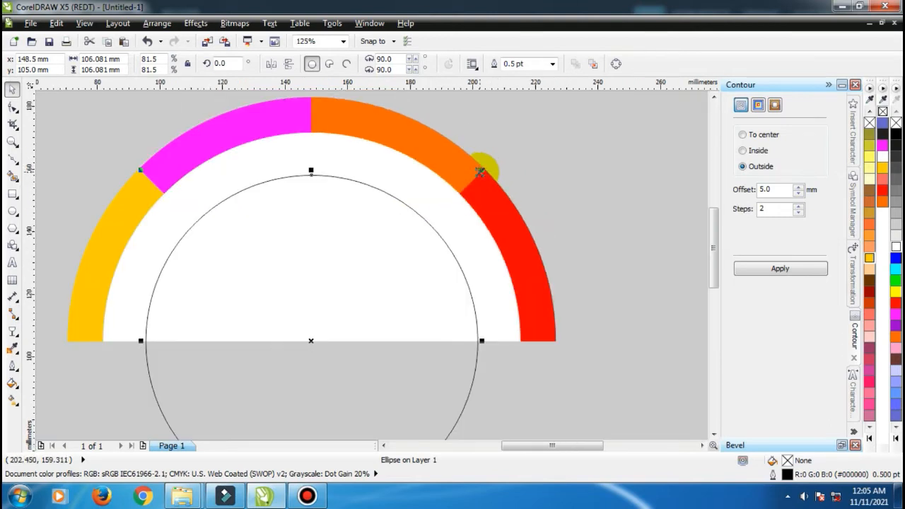
{"action": "left_click_drag", "start_coordinate": [477, 176], "coordinate": [516, 135]}
{"action": "left_click", "coordinate": [571, 191]}
Smart Fill the thin band between the colored ring and the 128 mm circle, coloring it #CCCCCC with no outline
{"action": "left_click", "coordinate": [13, 176]}
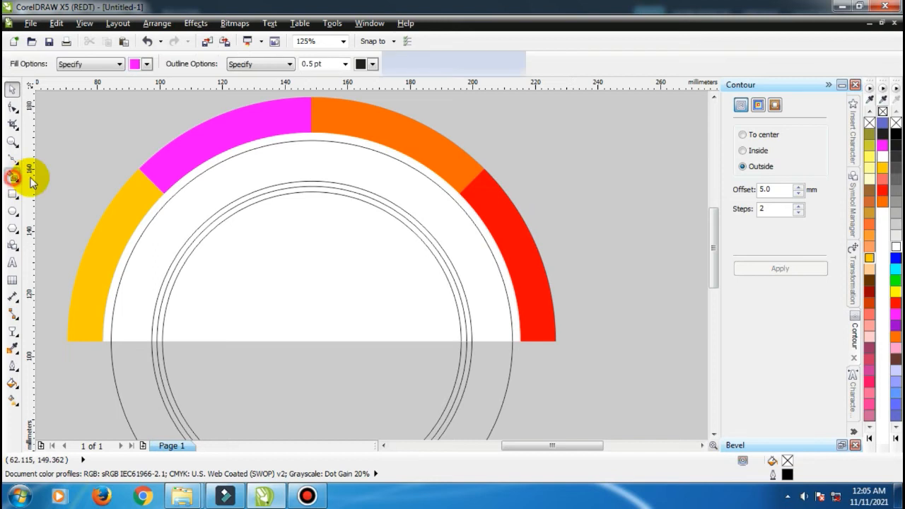
{"action": "left_click", "coordinate": [331, 138]}
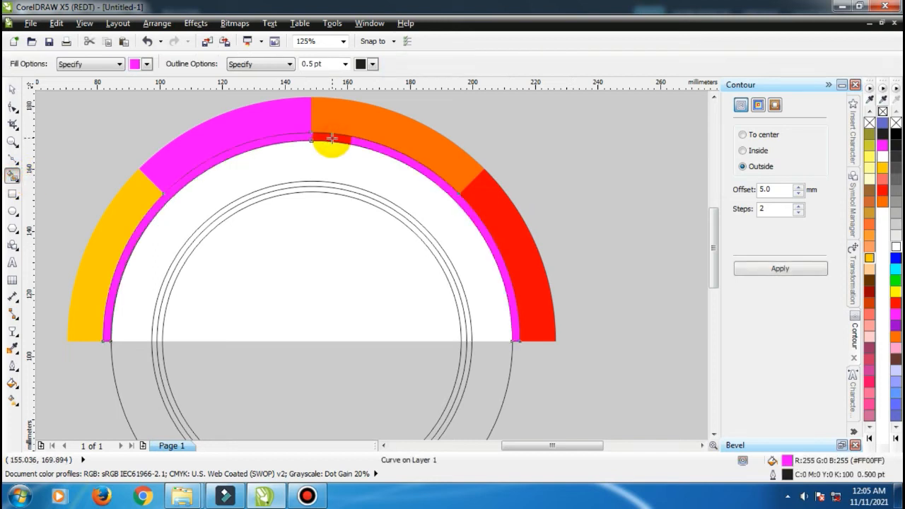
{"action": "left_click", "coordinate": [11, 90]}
{"action": "left_click", "coordinate": [897, 157]}
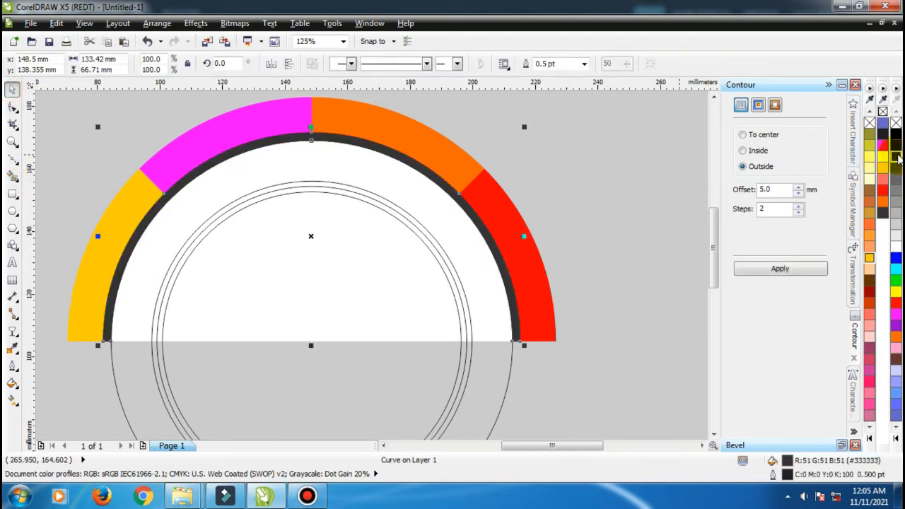
{"action": "right_click", "coordinate": [897, 124]}
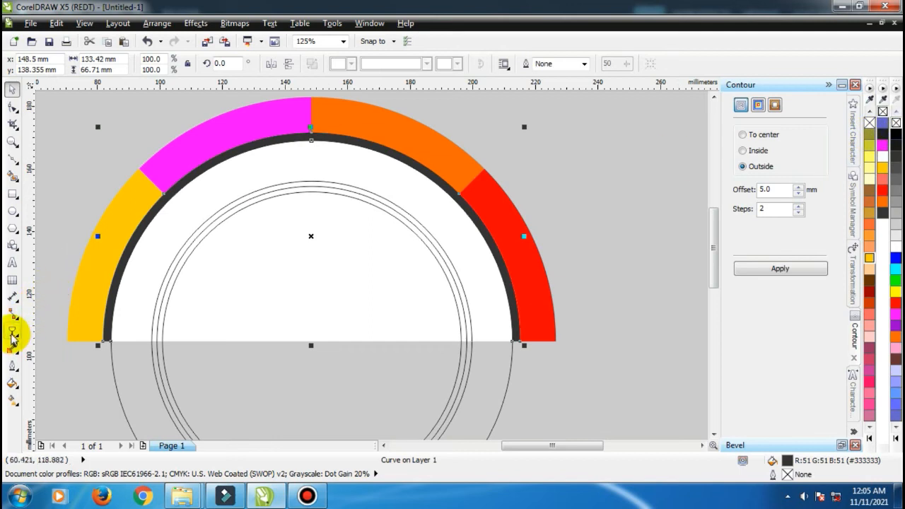
{"action": "left_click", "coordinate": [896, 223]}
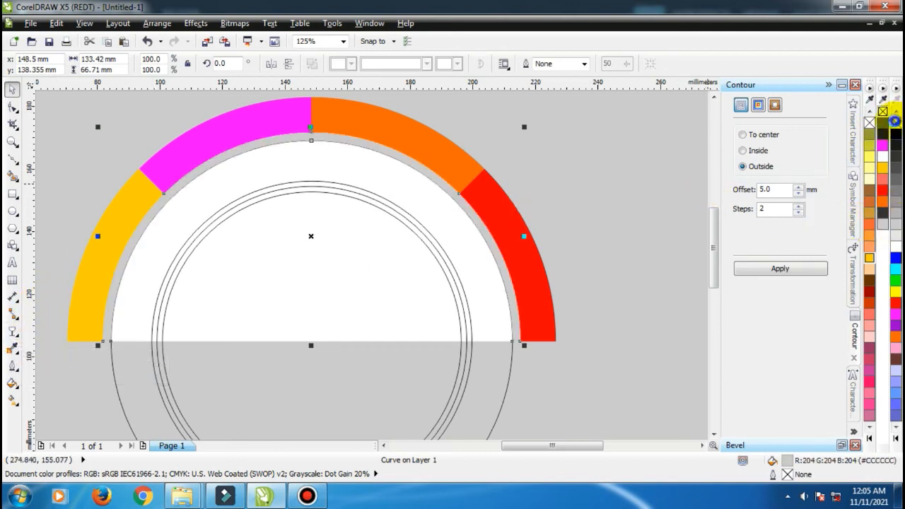
Delete the 128 mm circle along the inner edge of the gray band
{"action": "left_click", "coordinate": [460, 237]}
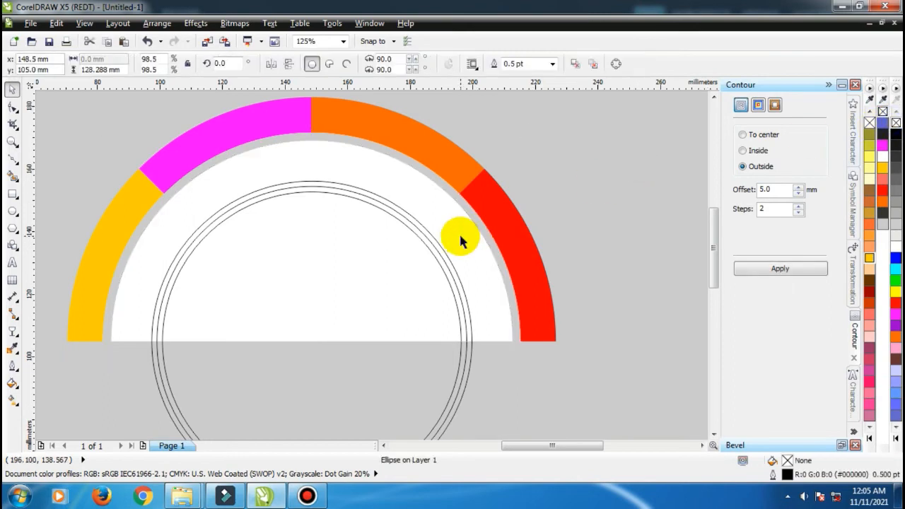
{"action": "key", "text": "Escape"}
Smart Fill both narrow bands between the three inner circles with magenta #FF00FF and a 0.5 pt outline, and delete the circles
{"action": "scroll", "coordinate": [283, 188], "scroll_direction": "up", "scroll_amount": 1}
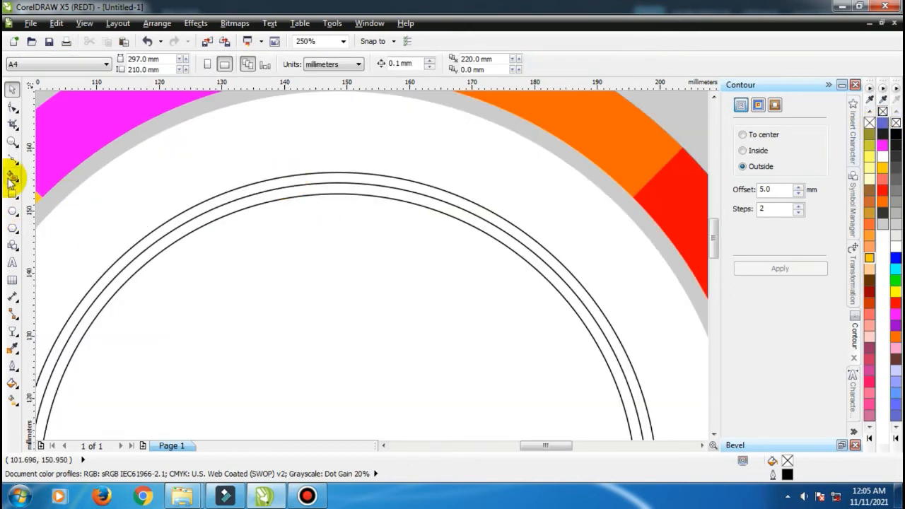
{"action": "left_click", "coordinate": [12, 177]}
{"action": "left_click_drag", "start_coordinate": [302, 180], "coordinate": [304, 181]}
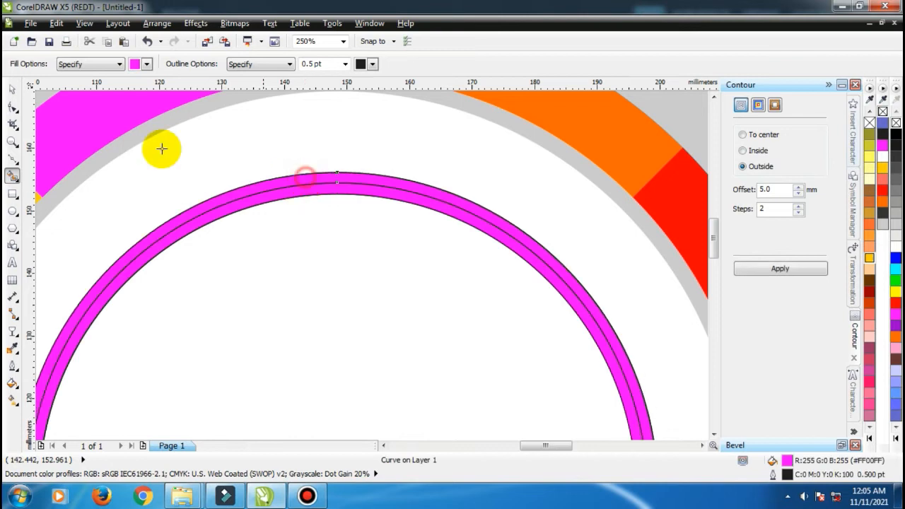
{"action": "left_click", "coordinate": [12, 89]}
{"action": "scroll", "coordinate": [410, 142], "scroll_direction": "down", "scroll_amount": 2}
{"action": "left_click", "coordinate": [420, 358]}
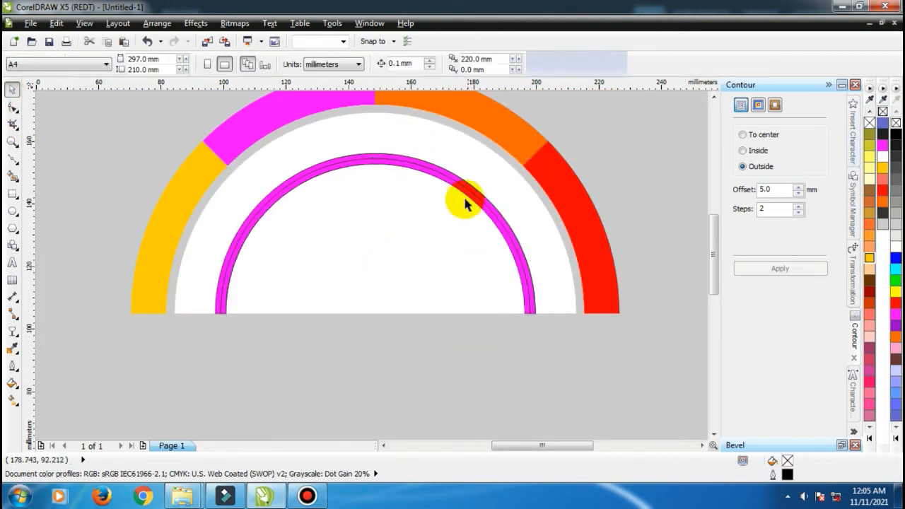
Color the inner of the two magenta bands #666666 and the outer one #999999, both without an outline
{"action": "scroll", "coordinate": [459, 198], "scroll_direction": "up", "scroll_amount": 2}
{"action": "left_click", "coordinate": [516, 198]}
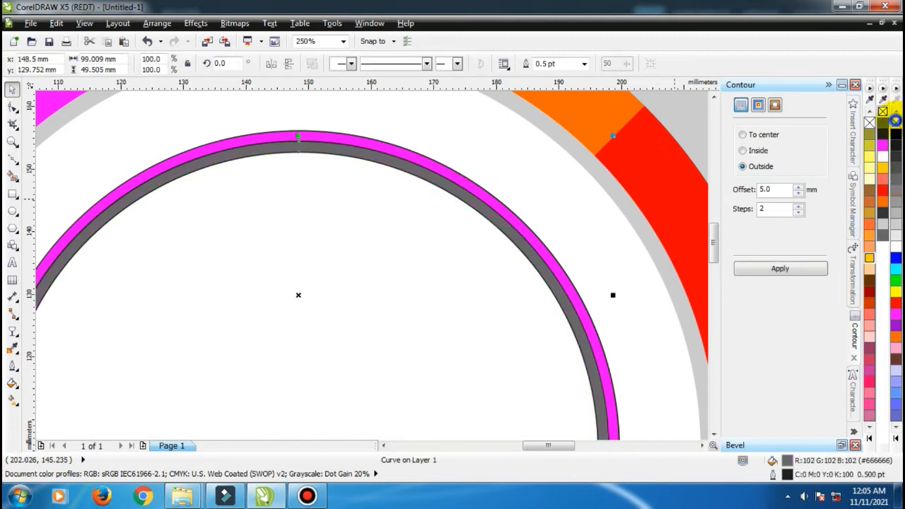
{"action": "left_click", "coordinate": [436, 161]}
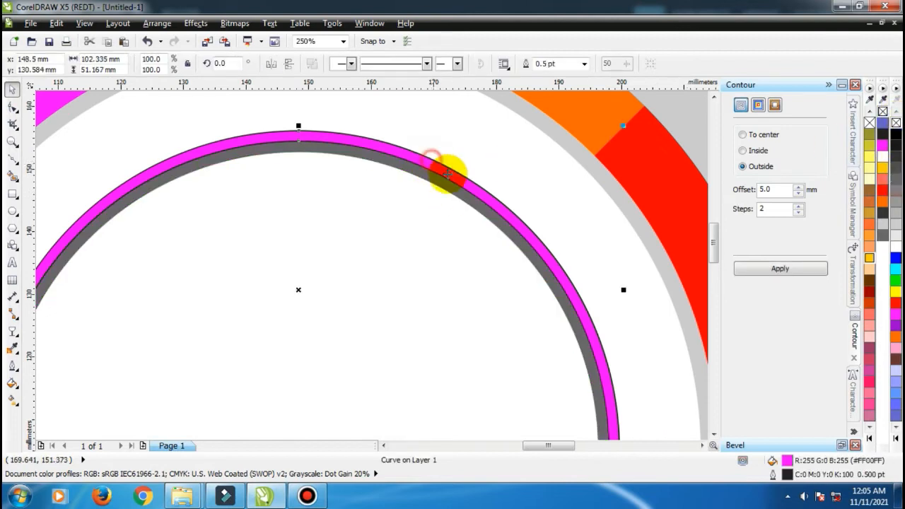
{"action": "left_click", "coordinate": [894, 201]}
{"action": "right_click", "coordinate": [895, 123]}
{"action": "scroll", "coordinate": [393, 209], "scroll_direction": "down", "scroll_amount": 2}
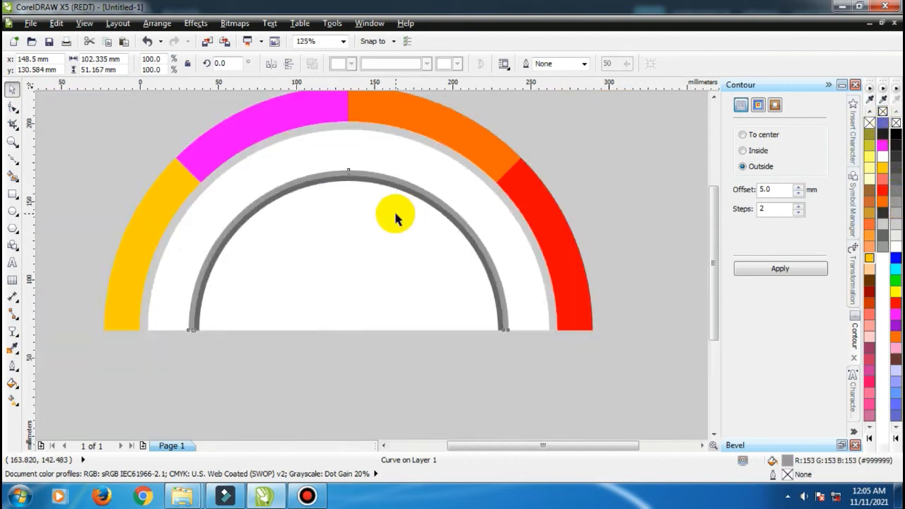
{"action": "left_click", "coordinate": [565, 181]}
{"action": "scroll", "coordinate": [433, 212], "scroll_direction": "up", "scroll_amount": 1}
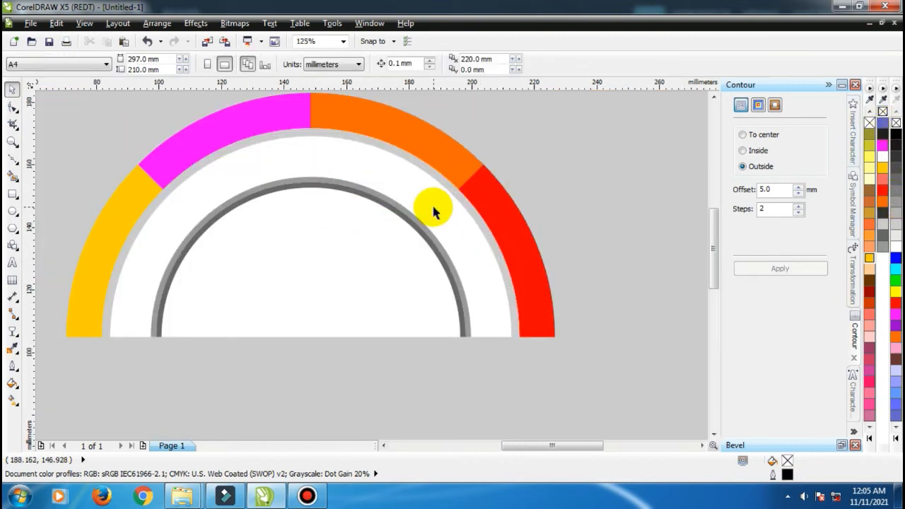
Draw a narrow upright triangle about 10 mm wide and 18 mm high on the empty gray area beside the half circle
{"action": "scroll", "coordinate": [433, 212], "scroll_direction": "down", "scroll_amount": 1}
{"action": "scroll", "coordinate": [353, 178], "scroll_direction": "up", "scroll_amount": 1}
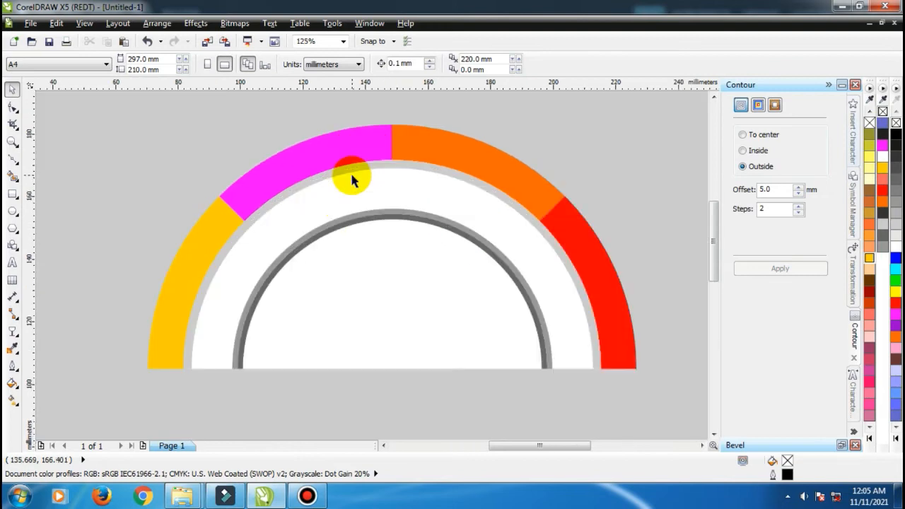
{"action": "left_click", "coordinate": [12, 233]}
{"action": "scroll", "coordinate": [438, 220], "scroll_direction": "down", "scroll_amount": 1}
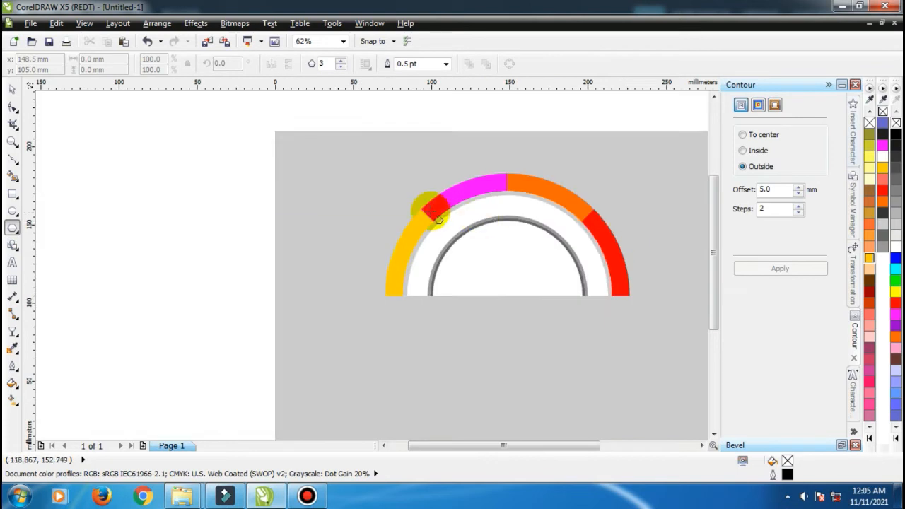
{"action": "scroll", "coordinate": [438, 219], "scroll_direction": "up", "scroll_amount": 1}
{"action": "left_click_drag", "start_coordinate": [249, 160], "coordinate": [286, 236]}
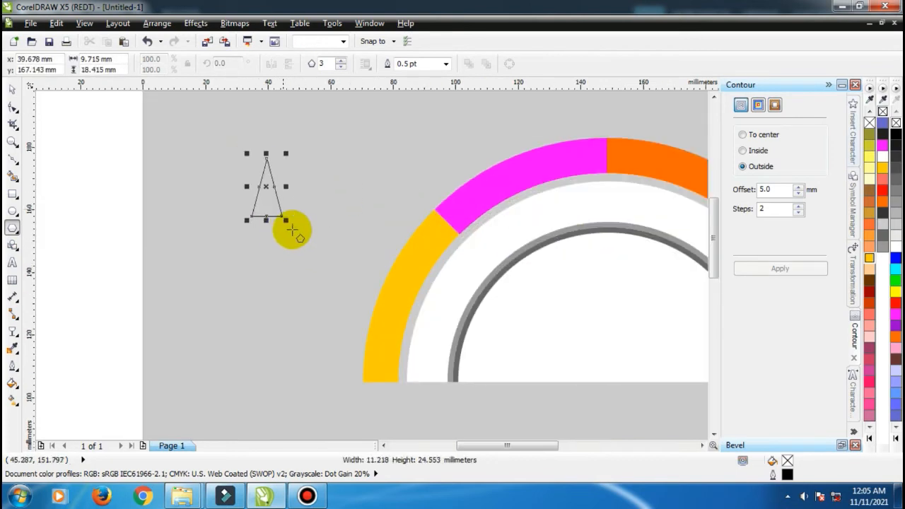
Draw a vertical line about 33 mm long through the triangle's apex and base, and center it horizontally on the triangle
{"action": "left_click", "coordinate": [12, 161]}
{"action": "scroll", "coordinate": [303, 155], "scroll_direction": "up", "scroll_amount": 1}
{"action": "left_click", "coordinate": [228, 115]}
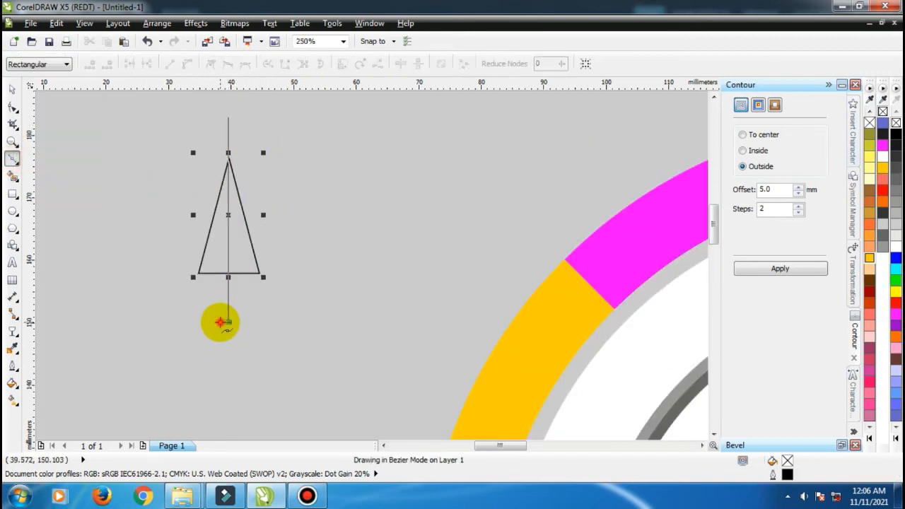
{"action": "left_click", "coordinate": [220, 322], "text": "ctrl"}
{"action": "left_click", "coordinate": [13, 89]}
{"action": "left_click", "coordinate": [253, 255]}
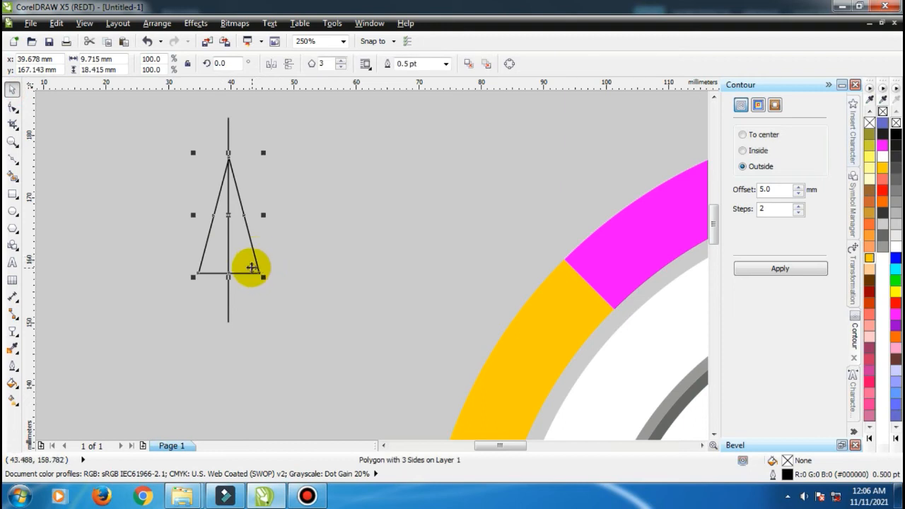
{"action": "left_click", "coordinate": [228, 134]}
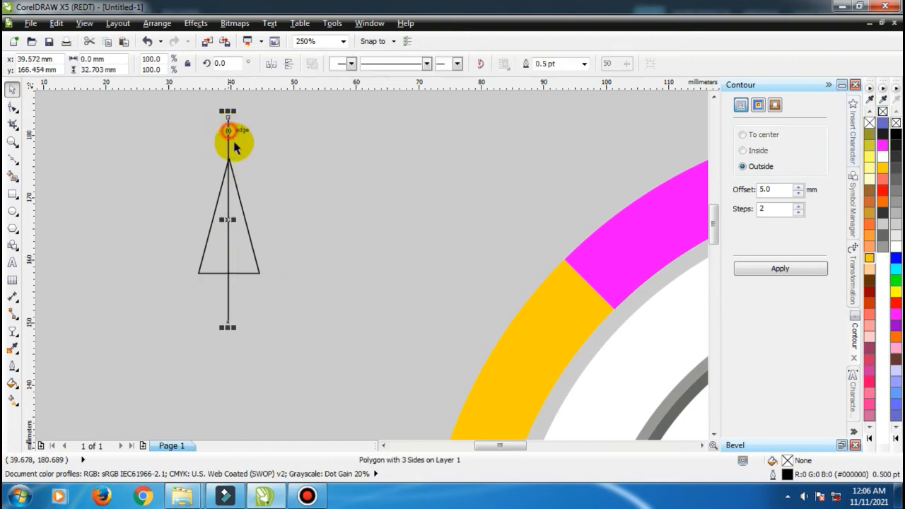
{"action": "left_click", "coordinate": [251, 263], "text": "shift"}
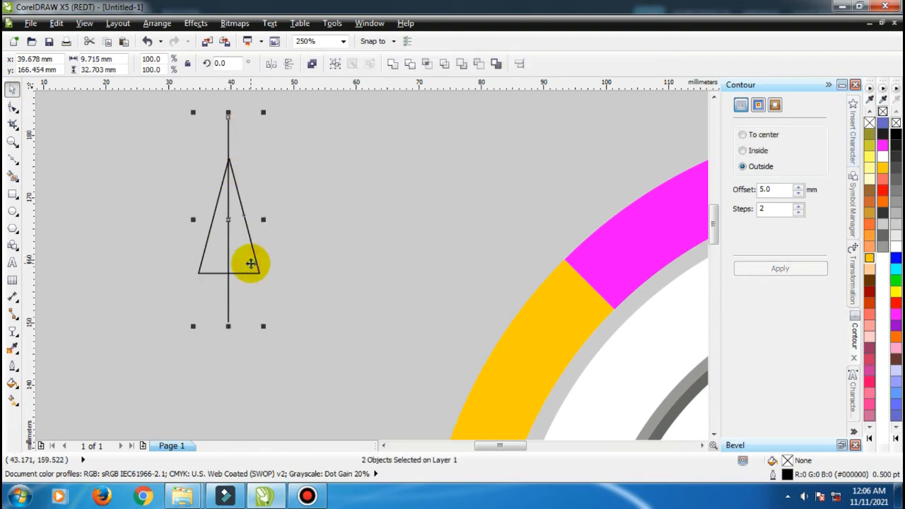
Smart Fill the half of the triangle before the vertical line with magenta #FF00FF, and delete the dividing line
{"action": "left_click", "coordinate": [10, 177]}
{"action": "left_click", "coordinate": [215, 259]}
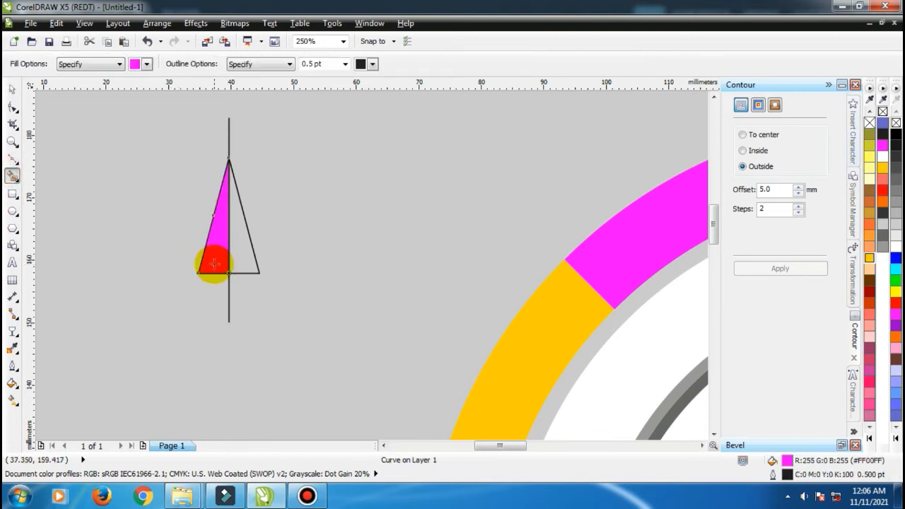
{"action": "left_click", "coordinate": [10, 90]}
{"action": "left_click", "coordinate": [227, 127]}
{"action": "left_click", "coordinate": [227, 124]}
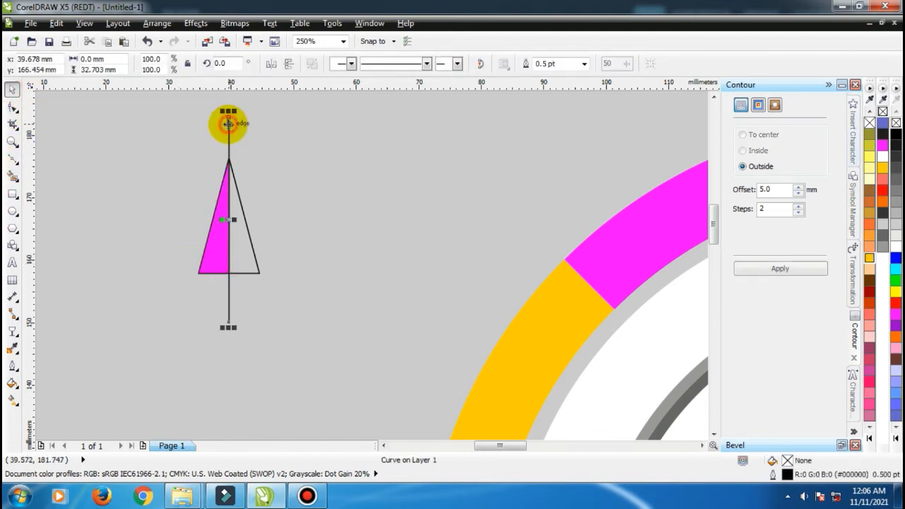
{"action": "key", "text": "Delete"}
Fill the full triangle with dark gray #666666 and recolor its magenta half light gray
{"action": "left_click", "coordinate": [238, 248]}
{"action": "left_click", "coordinate": [243, 248]}
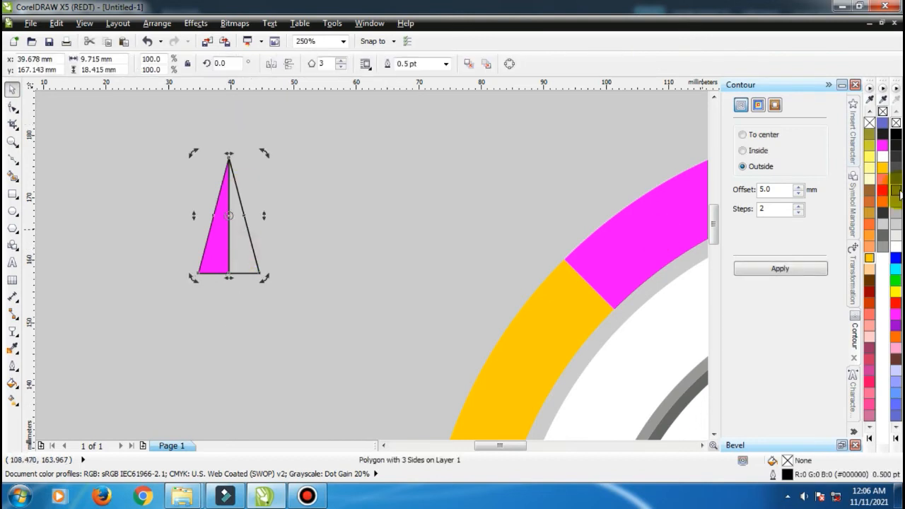
{"action": "left_click", "coordinate": [898, 184]}
{"action": "left_click", "coordinate": [206, 274]}
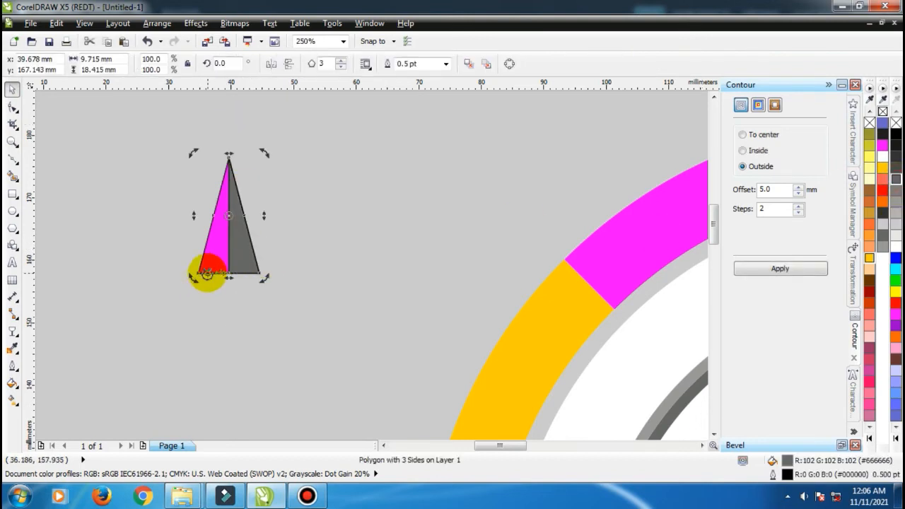
{"action": "left_click", "coordinate": [217, 262]}
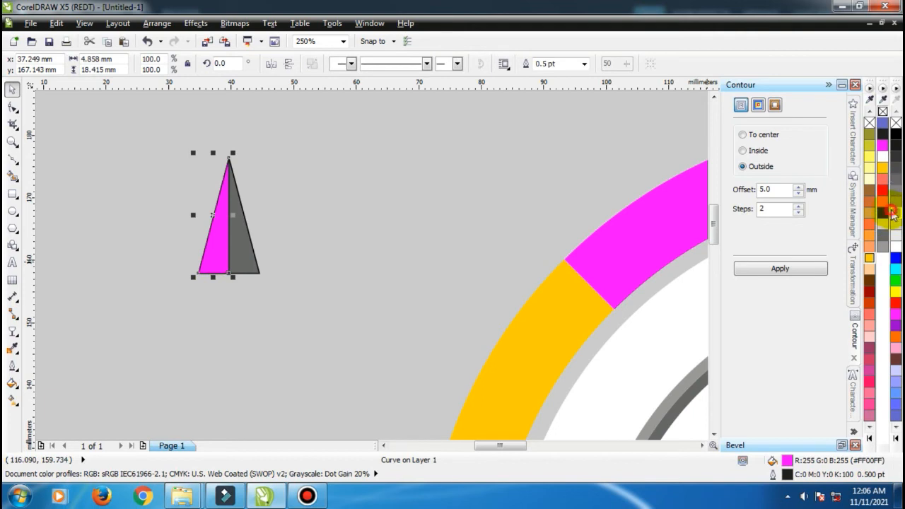
{"action": "left_click", "coordinate": [892, 213]}
Remove the outlines of both triangle parts and group them
{"action": "left_click_drag", "start_coordinate": [325, 144], "coordinate": [131, 318]}
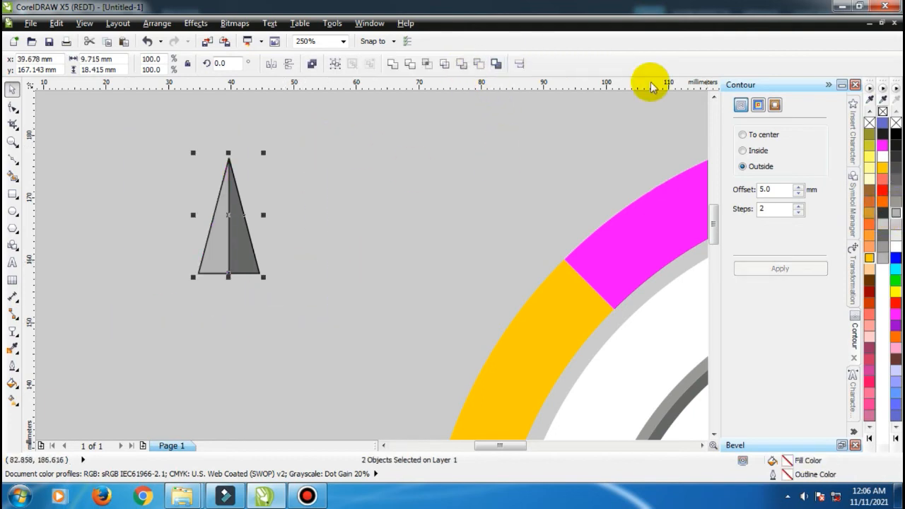
{"action": "right_click", "coordinate": [894, 122]}
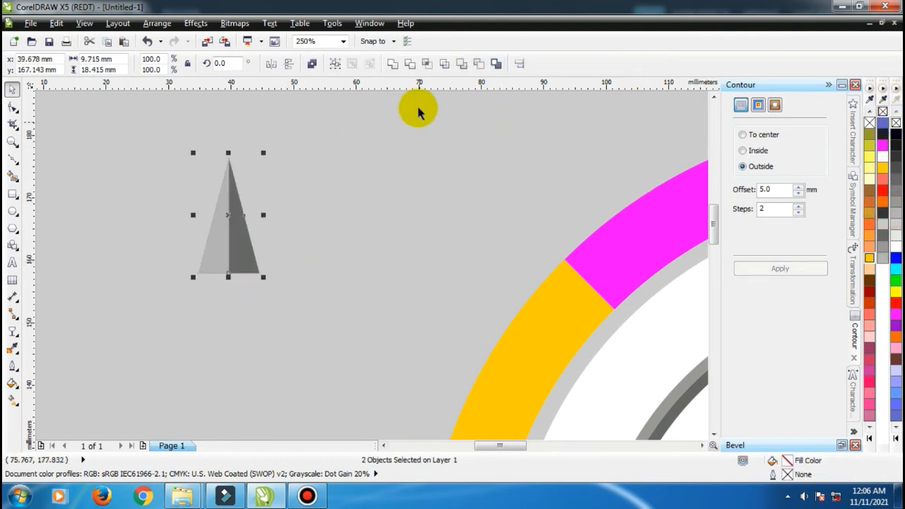
{"action": "left_click", "coordinate": [333, 65]}
Move the triangle group onto the top of the inner gray ring and center it horizontally on the white half circle
{"action": "scroll", "coordinate": [204, 162], "scroll_direction": "down", "scroll_amount": 1}
{"action": "left_click_drag", "start_coordinate": [212, 201], "coordinate": [554, 209]}
{"action": "scroll", "coordinate": [531, 219], "scroll_direction": "down", "scroll_amount": 1}
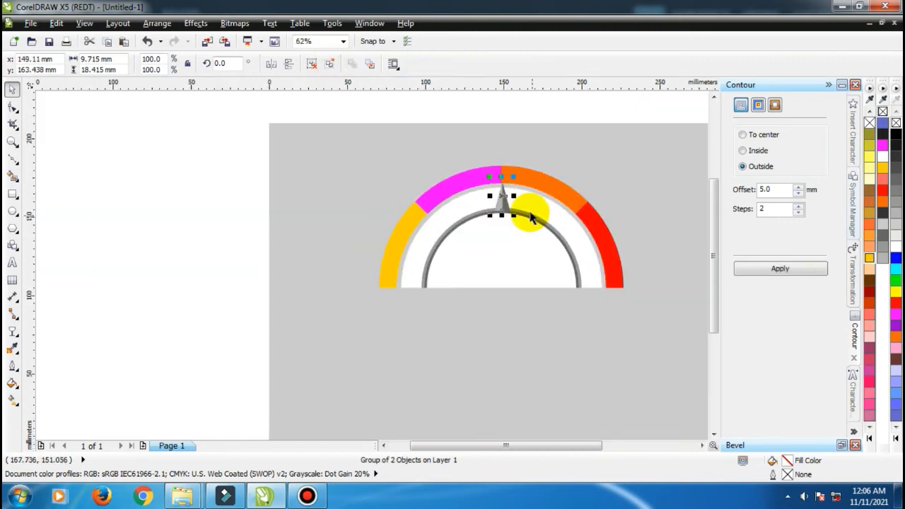
{"action": "scroll", "coordinate": [532, 219], "scroll_direction": "up", "scroll_amount": 1}
{"action": "scroll", "coordinate": [511, 188], "scroll_direction": "up", "scroll_amount": 1}
{"action": "left_click_drag", "start_coordinate": [452, 205], "coordinate": [446, 205]}
{"action": "scroll", "coordinate": [405, 202], "scroll_direction": "down", "scroll_amount": 1}
{"action": "left_click", "coordinate": [478, 216], "text": "shift"}
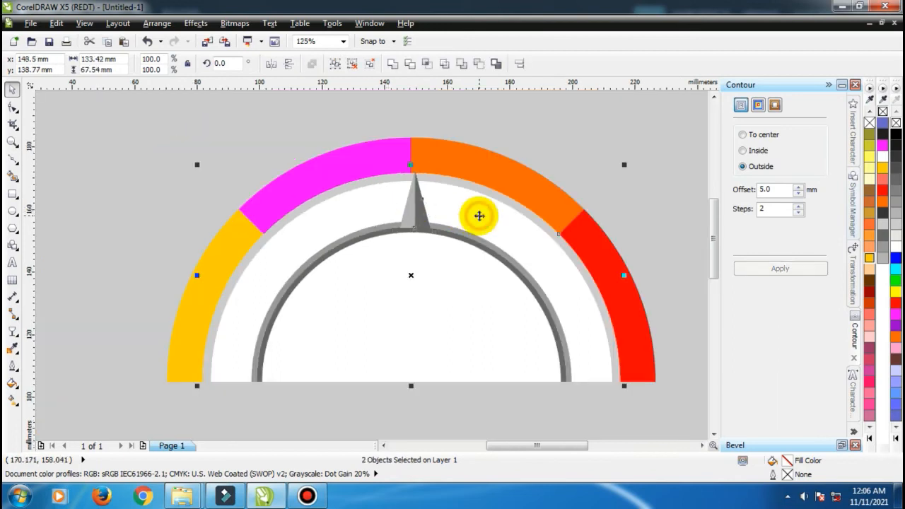
{"action": "left_click", "coordinate": [523, 115]}
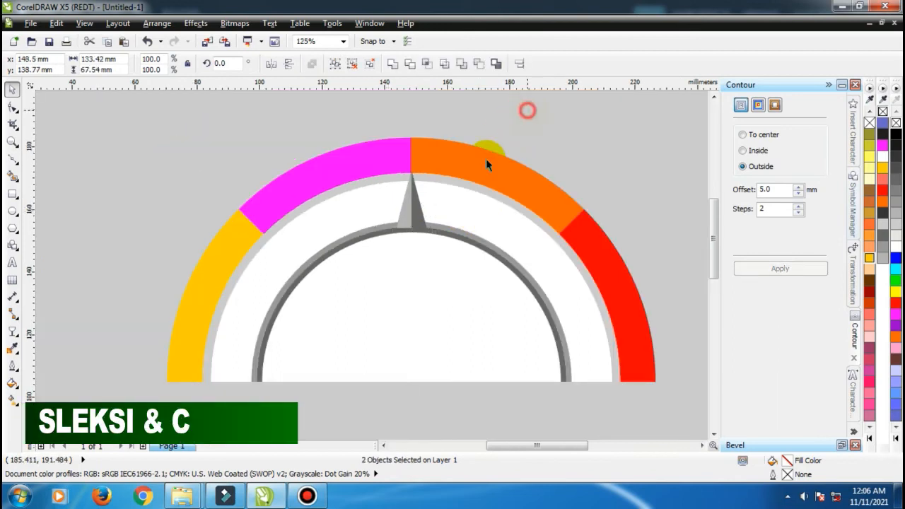
Group the two inner gray bands and place them in front of the triangle's base
{"action": "left_click", "coordinate": [451, 228]}
{"action": "scroll", "coordinate": [455, 236], "scroll_direction": "up", "scroll_amount": 1}
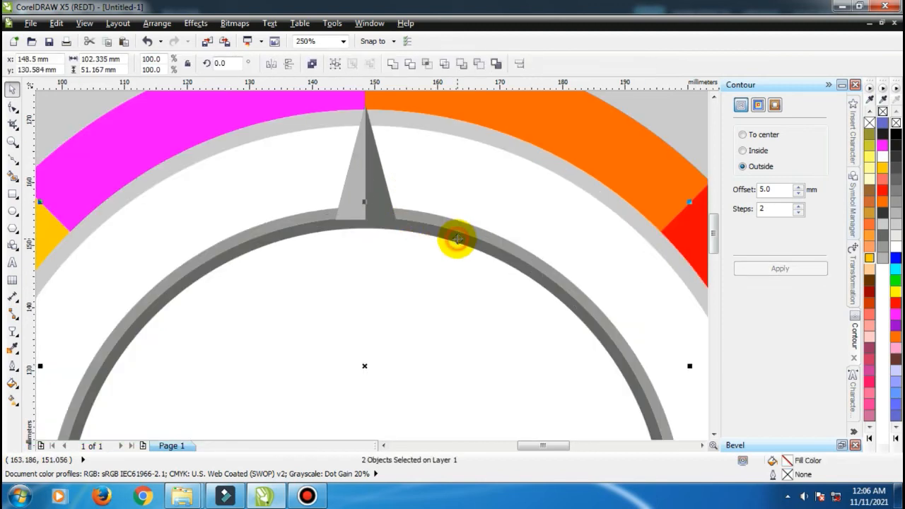
{"action": "left_click", "coordinate": [329, 65]}
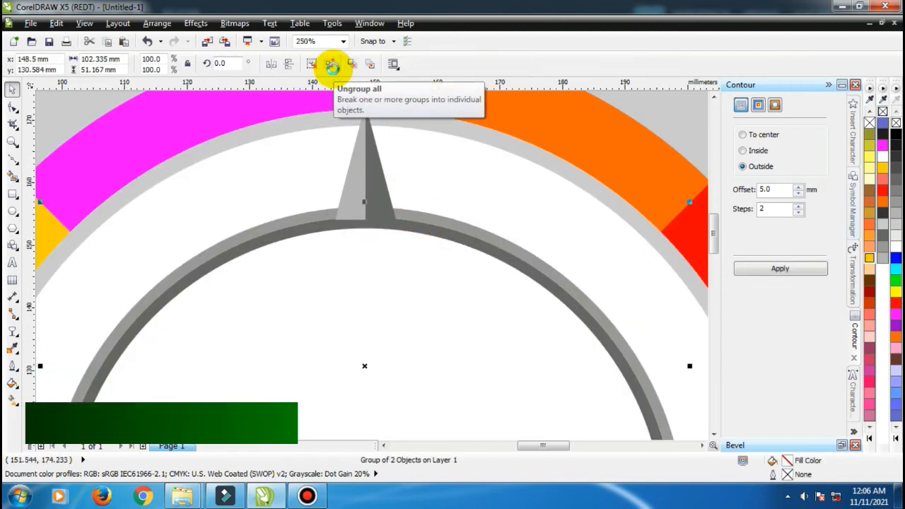
{"action": "scroll", "coordinate": [356, 121], "scroll_direction": "down", "scroll_amount": 1}
Enlarge the triangle group so its tip reaches into the colored ring, and center it horizontally on the white half circle
{"action": "left_click", "coordinate": [370, 149]}
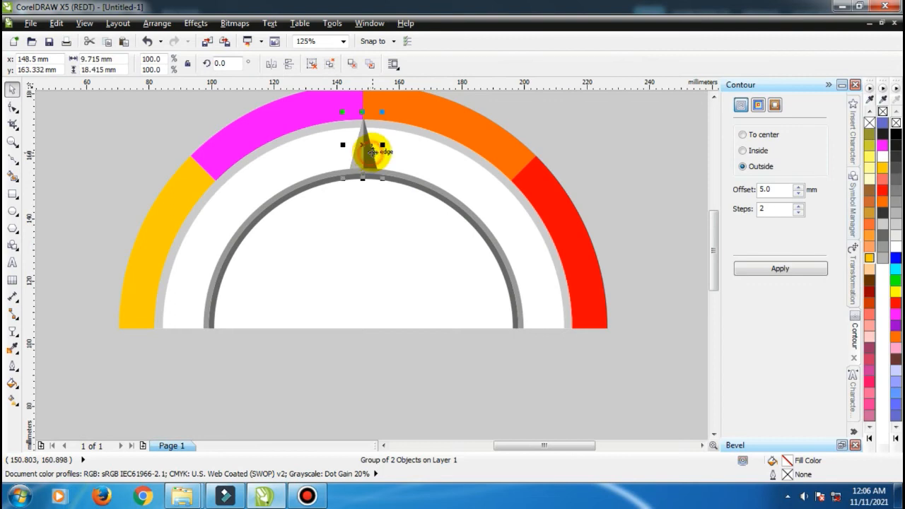
{"action": "scroll", "coordinate": [375, 113], "scroll_direction": "up", "scroll_amount": 1}
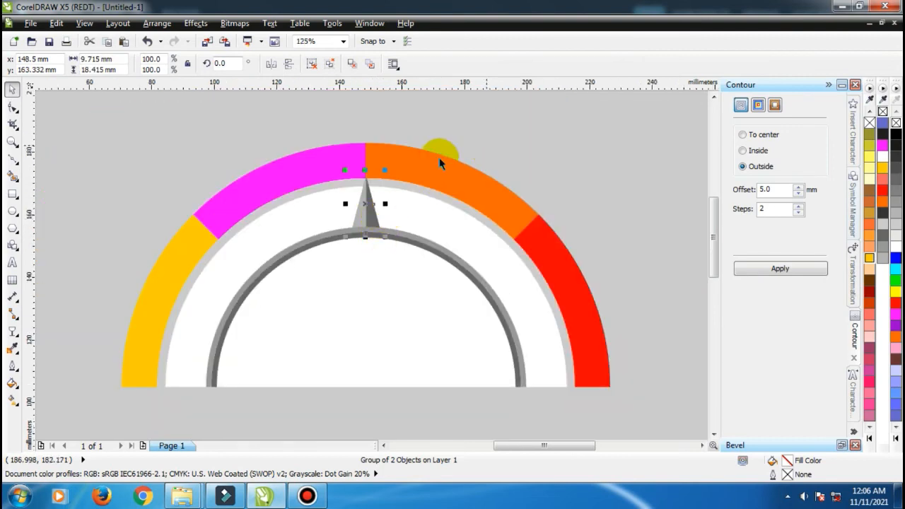
{"action": "scroll", "coordinate": [383, 173], "scroll_direction": "up", "scroll_amount": 1}
{"action": "left_click_drag", "start_coordinate": [382, 173], "coordinate": [393, 146]}
{"action": "left_click", "coordinate": [440, 246]}
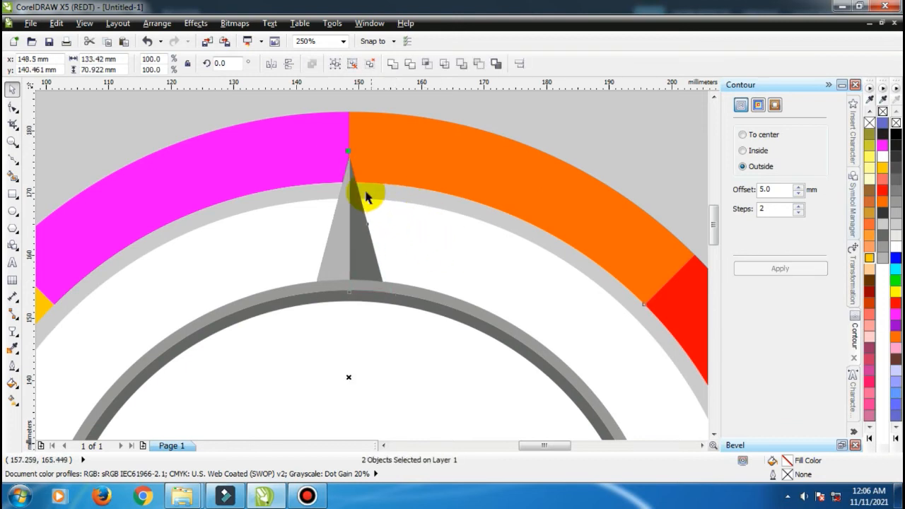
{"action": "scroll", "coordinate": [449, 138], "scroll_direction": "down", "scroll_amount": 1}
{"action": "left_click", "coordinate": [448, 138]}
{"action": "scroll", "coordinate": [391, 154], "scroll_direction": "down", "scroll_amount": 1}
{"action": "scroll", "coordinate": [390, 154], "scroll_direction": "up", "scroll_amount": 1}
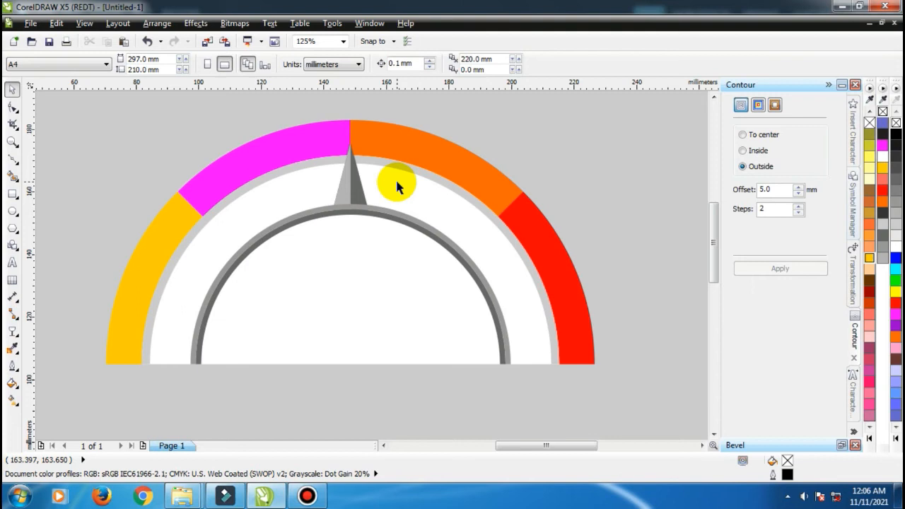
Draw a rectangle about 187 mm wide and 36 mm high directly beneath the half circle and center it horizontally on the white shape
{"action": "scroll", "coordinate": [397, 182], "scroll_direction": "down", "scroll_amount": 1}
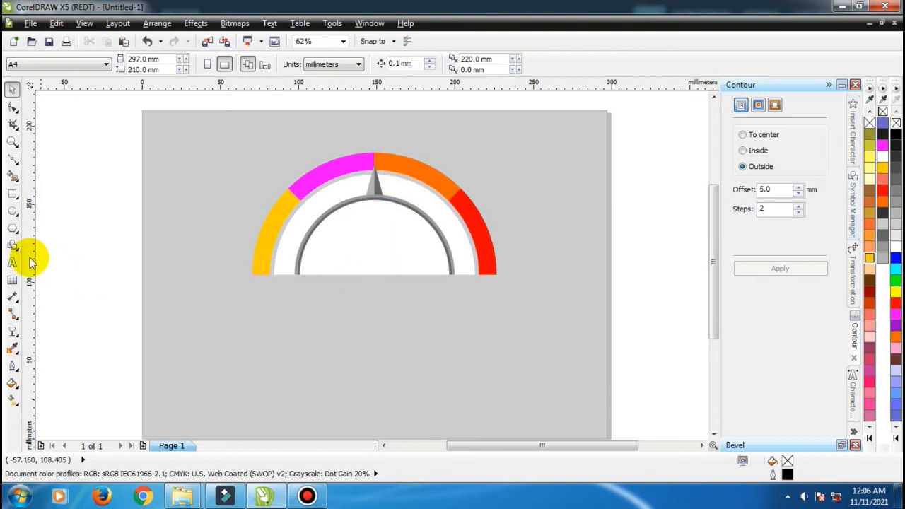
{"action": "left_click", "coordinate": [12, 194]}
{"action": "mouse_move", "coordinate": [220, 330]}
{"action": "left_mouse_down"}
{"action": "mouse_move", "coordinate": [319, 270]}
{"action": "mouse_move", "coordinate": [410, 303]}
{"action": "mouse_move", "coordinate": [516, 302]}
{"action": "left_mouse_up"}
{"action": "left_click", "coordinate": [12, 89]}
{"action": "left_click", "coordinate": [403, 255], "text": "shift"}
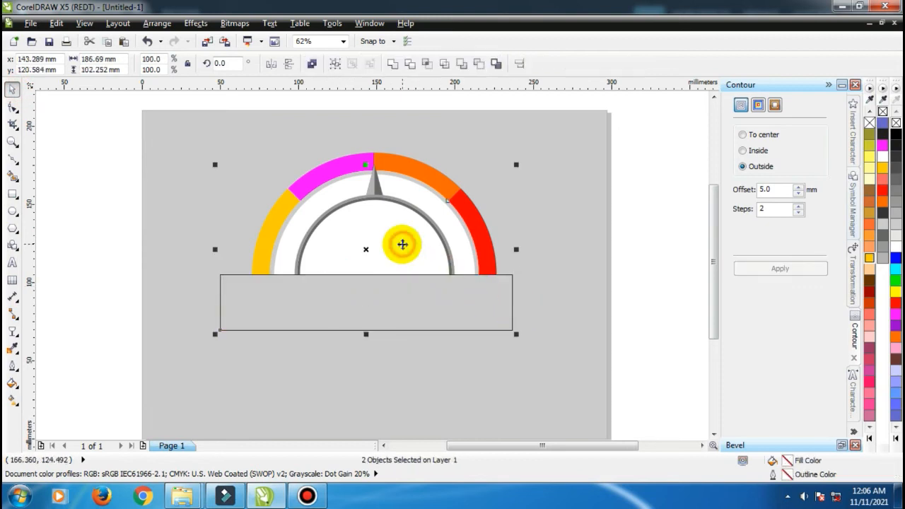
{"action": "left_click", "coordinate": [541, 196]}
Narrow the rectangle to about 171 mm about its center and round all four corners by 7.0 mm
{"action": "scroll", "coordinate": [488, 293], "scroll_direction": "up", "scroll_amount": 2}
{"action": "left_click", "coordinate": [490, 298]}
{"action": "left_click_drag", "start_coordinate": [556, 308], "coordinate": [531, 308]}
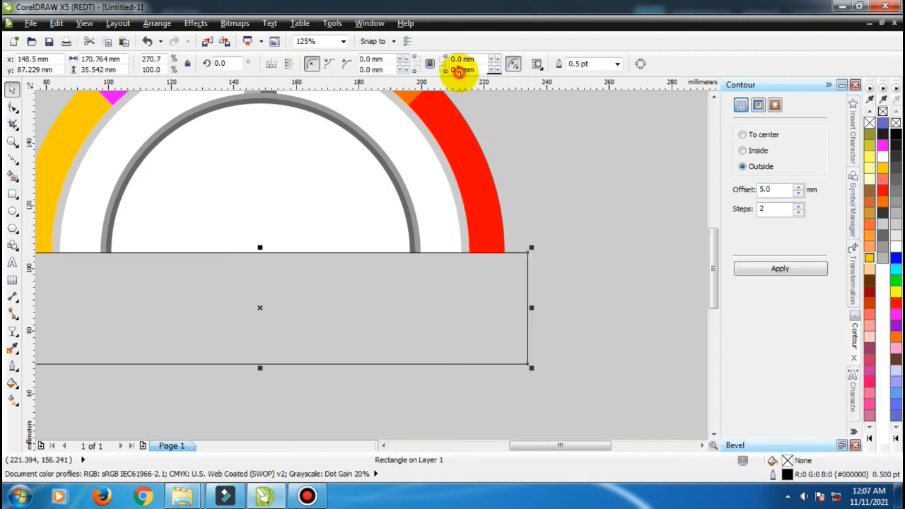
{"action": "key", "text": "Return"}
{"action": "left_click", "coordinate": [571, 188]}
{"action": "scroll", "coordinate": [509, 334], "scroll_direction": "down", "scroll_amount": 2}
Fill the rounded rectangle with white and give it a 4.0 pt outline in gray #999999
{"action": "left_click", "coordinate": [507, 329]}
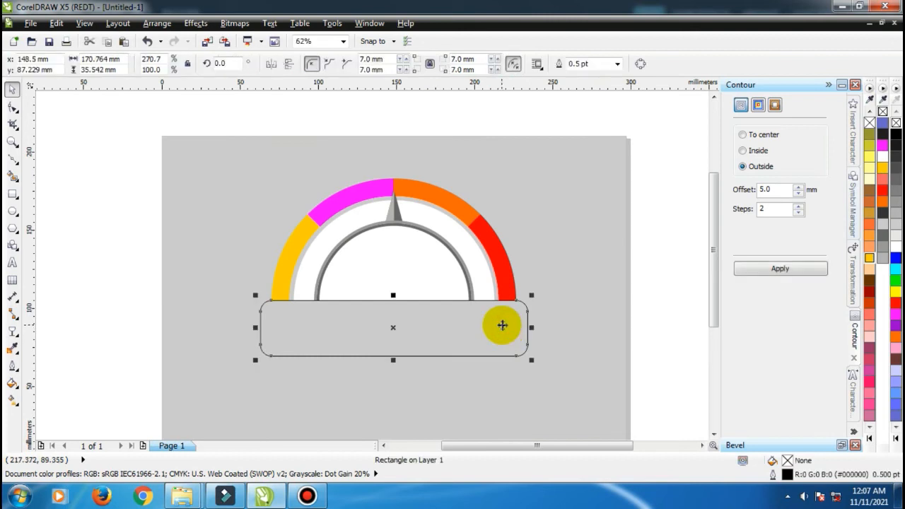
{"action": "left_click", "coordinate": [896, 251]}
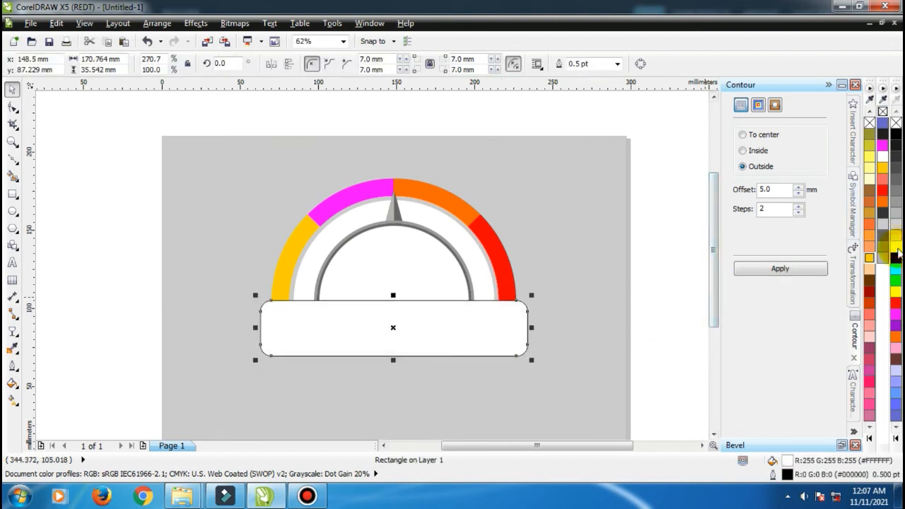
{"action": "right_click", "coordinate": [897, 206]}
{"action": "left_click", "coordinate": [617, 64]}
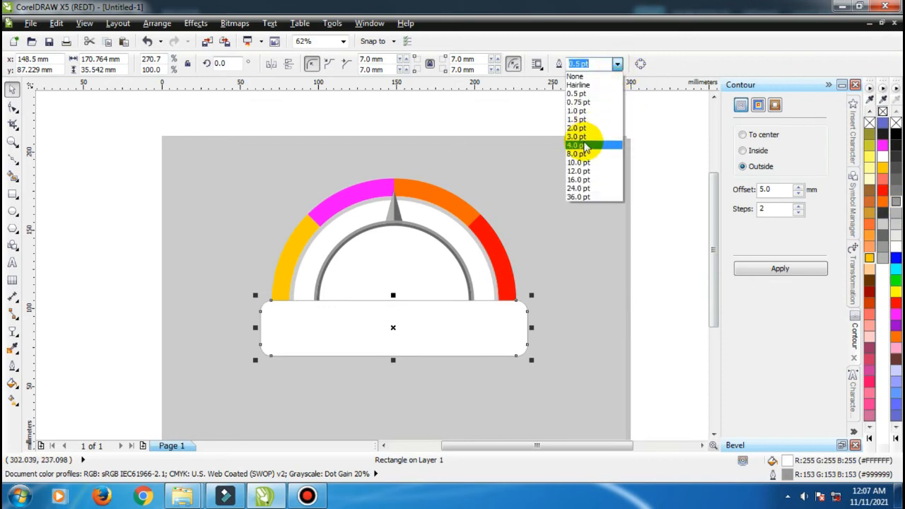
{"action": "left_click", "coordinate": [585, 145]}
{"action": "left_click", "coordinate": [580, 188]}
{"action": "scroll", "coordinate": [450, 303], "scroll_direction": "up", "scroll_amount": 2}
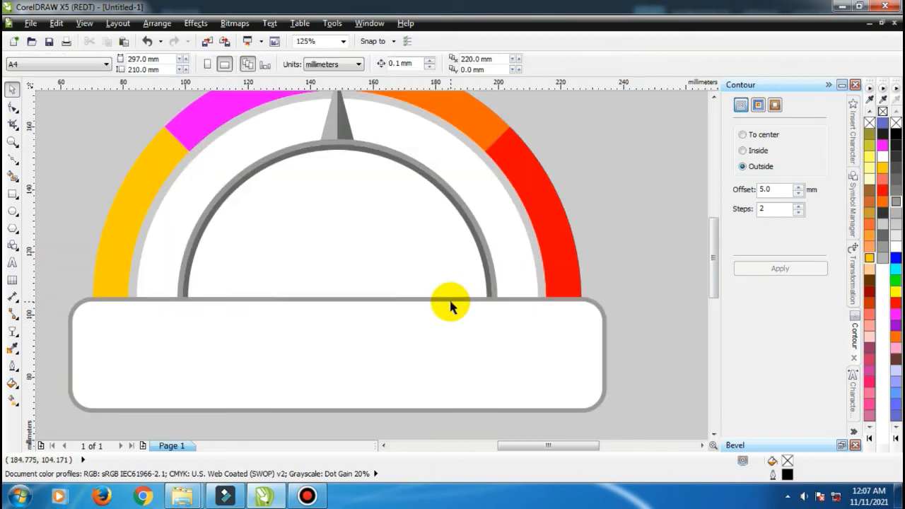
{"action": "scroll", "coordinate": [384, 299], "scroll_direction": "down", "scroll_amount": 2}
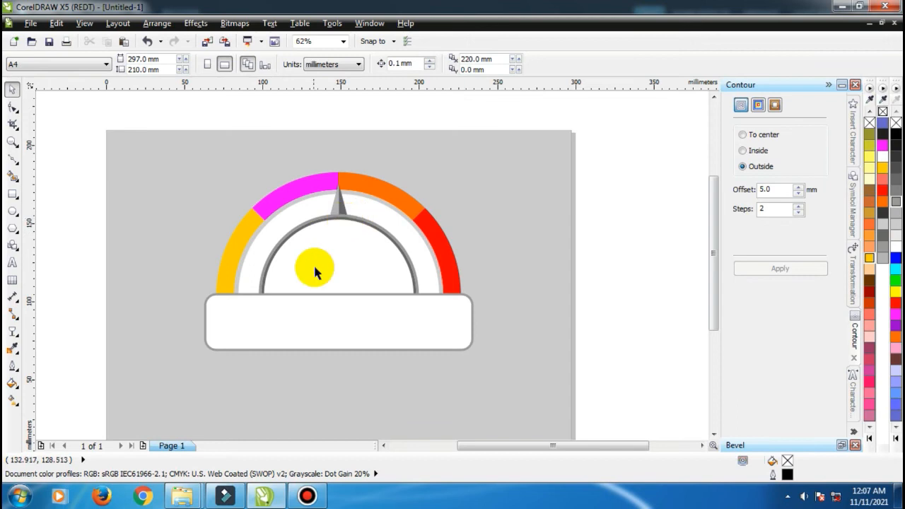
Add the artistic text "YOUR TEXT" inside the inner half circle, in the Impact font with a gray #999999 fill
{"action": "scroll", "coordinate": [315, 272], "scroll_direction": "up", "scroll_amount": 2}
{"action": "left_click", "coordinate": [12, 264]}
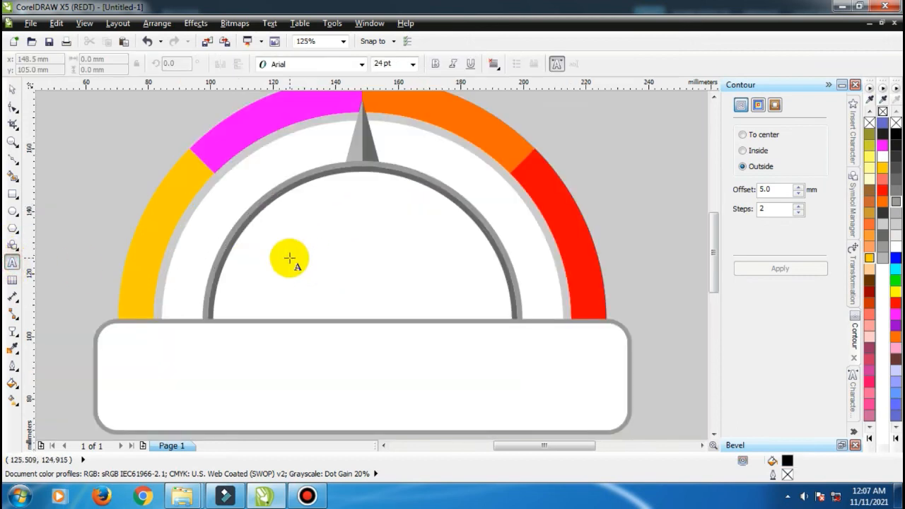
{"action": "left_click", "coordinate": [289, 256]}
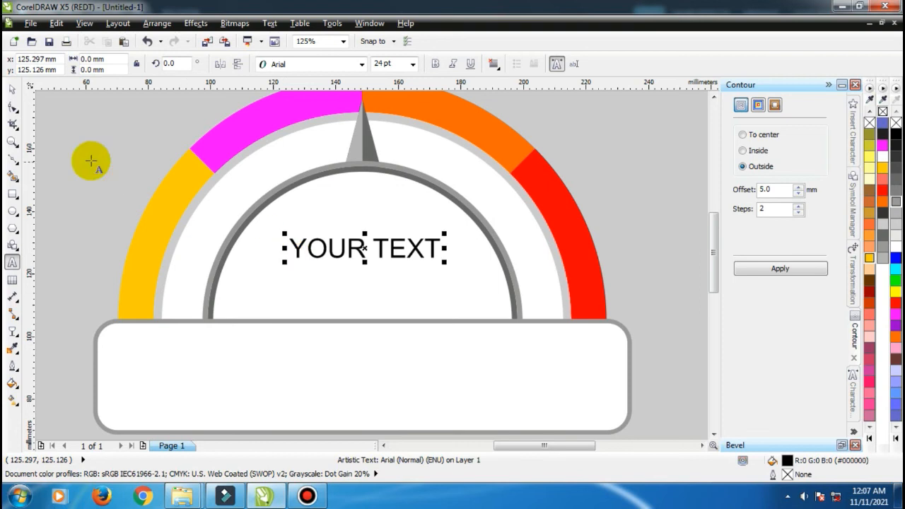
{"action": "left_click", "coordinate": [15, 86]}
{"action": "left_click", "coordinate": [317, 64]}
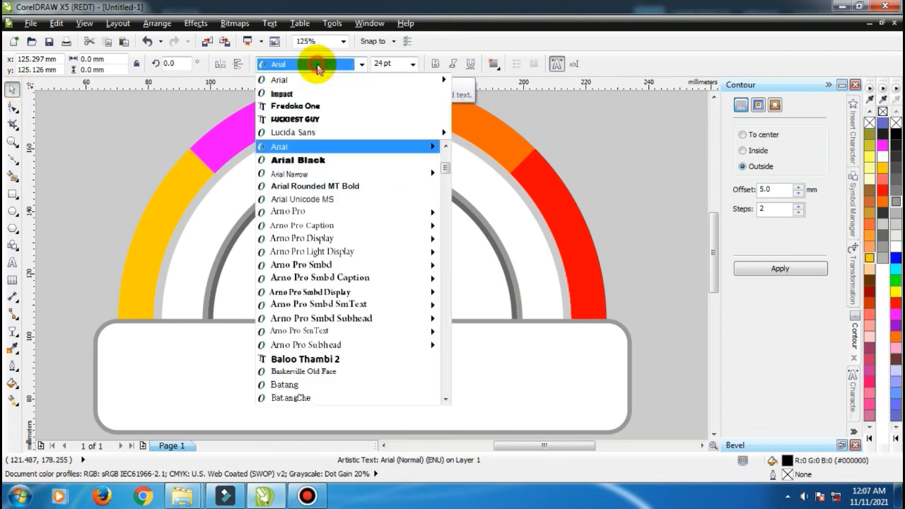
{"action": "left_click", "coordinate": [323, 89]}
{"action": "left_click", "coordinate": [890, 203]}
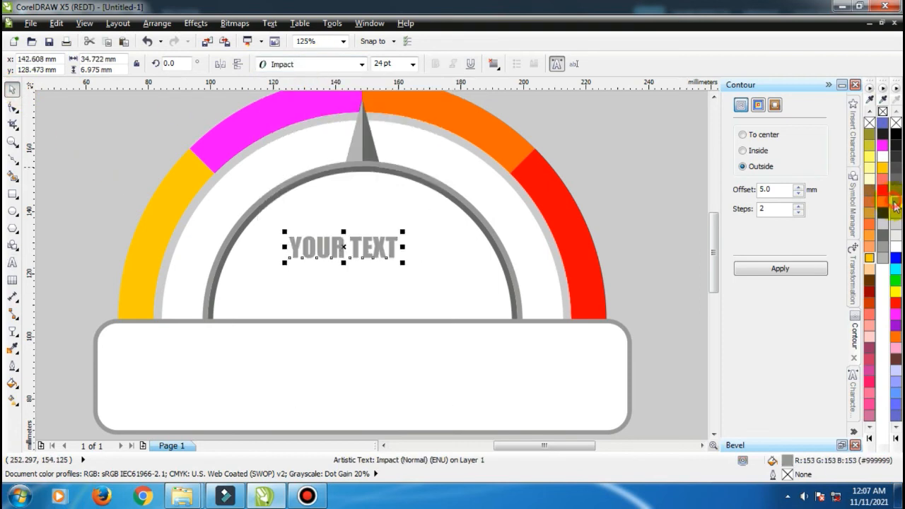
Enlarge the gray text to about 54 mm wide and center it horizontally on the white half circle
{"action": "left_click_drag", "start_coordinate": [404, 263], "coordinate": [477, 307]}
{"action": "left_click", "coordinate": [473, 301], "text": "shift"}
{"action": "key", "text": "c"}
{"action": "left_click", "coordinate": [383, 219]}
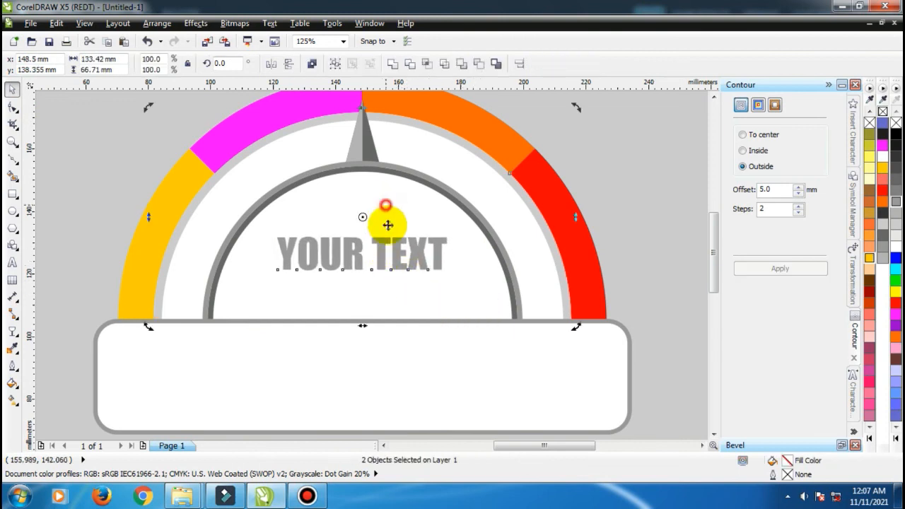
{"action": "left_click", "coordinate": [651, 142]}
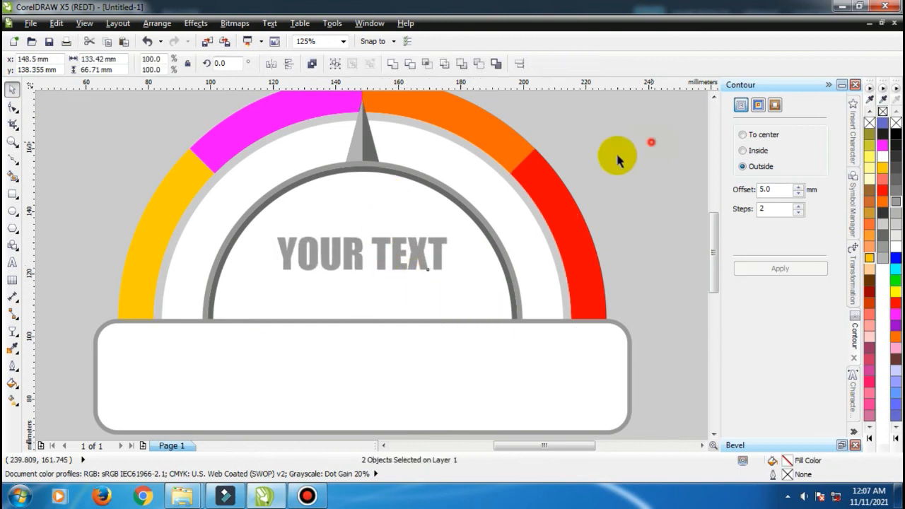
Place a copy of the gray text directly beneath it, fill the copy with #1A1A1A and enlarge it to about 63 mm wide
{"action": "left_click", "coordinate": [392, 236]}
{"action": "left_click_drag", "start_coordinate": [396, 244], "coordinate": [401, 281]}
{"action": "left_click", "coordinate": [894, 147]}
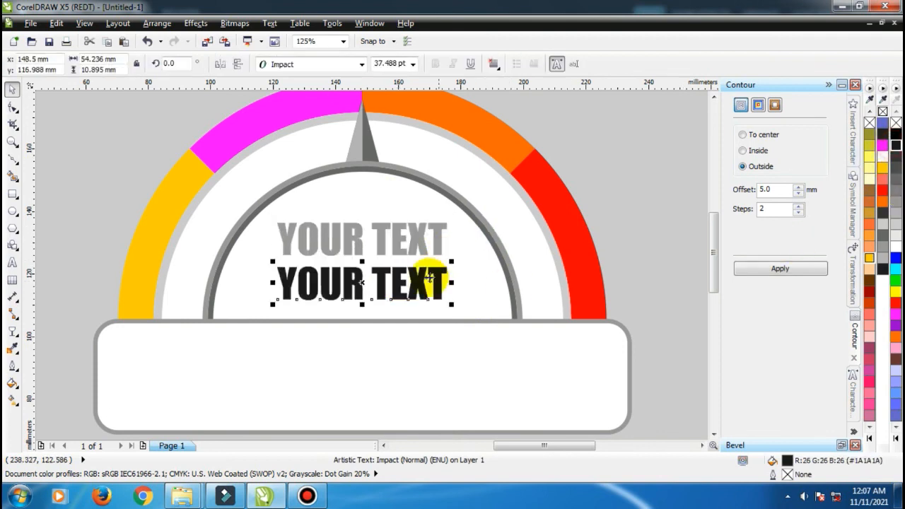
{"action": "left_click_drag", "start_coordinate": [451, 302], "coordinate": [463, 306]}
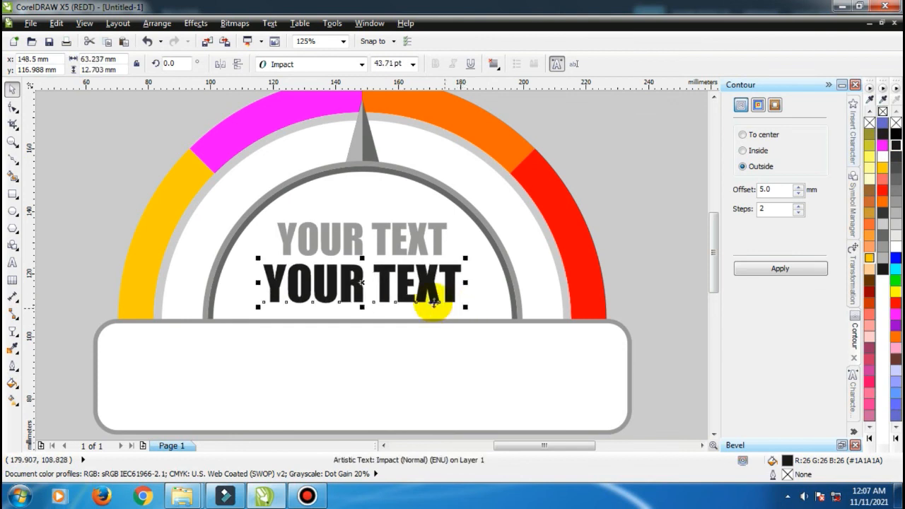
Copy the dark text straight down into the white rounded base and enlarge the copy about its center to about 98 mm wide
{"action": "left_click_drag", "start_coordinate": [406, 290], "coordinate": [406, 380]}
{"action": "right_click", "coordinate": [406, 380]}
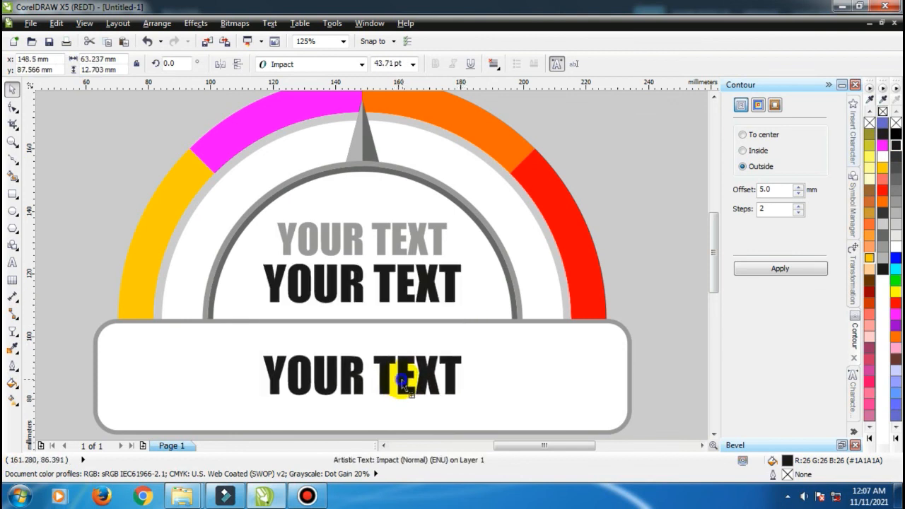
{"action": "scroll", "coordinate": [415, 306], "scroll_direction": "down", "scroll_amount": 1}
{"action": "scroll", "coordinate": [434, 366], "scroll_direction": "up", "scroll_amount": 1}
{"action": "left_click_drag", "start_coordinate": [447, 338], "coordinate": [499, 357]}
Group all the infographic's shapes and texts into one object, leaving the gray background out
{"action": "scroll", "coordinate": [460, 325], "scroll_direction": "down", "scroll_amount": 2}
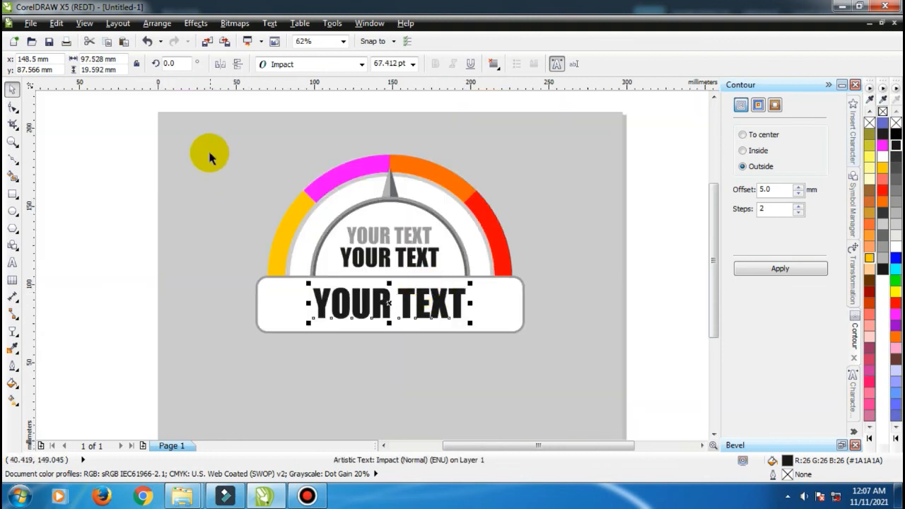
{"action": "left_click_drag", "start_coordinate": [203, 124], "coordinate": [565, 364]}
{"action": "key", "text": "ctrl+g"}
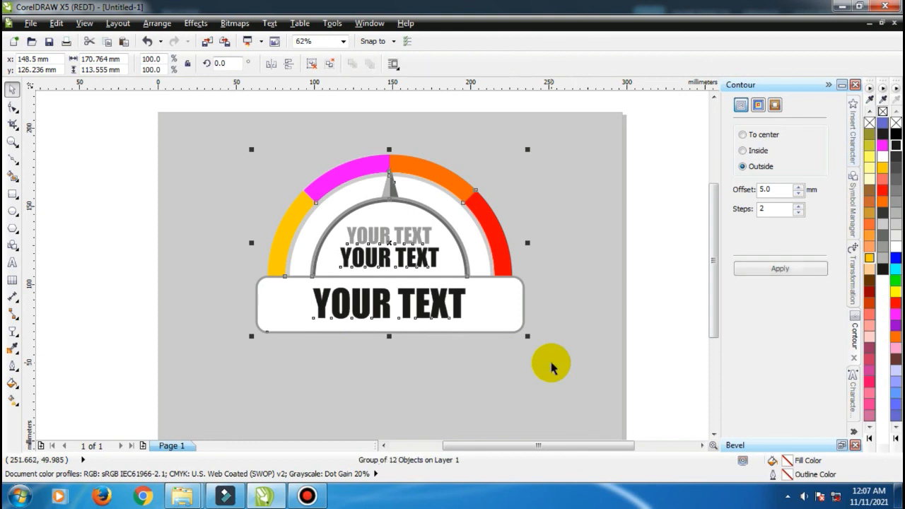
{"action": "left_click", "coordinate": [569, 290]}
{"action": "scroll", "coordinate": [495, 301], "scroll_direction": "up", "scroll_amount": 2}
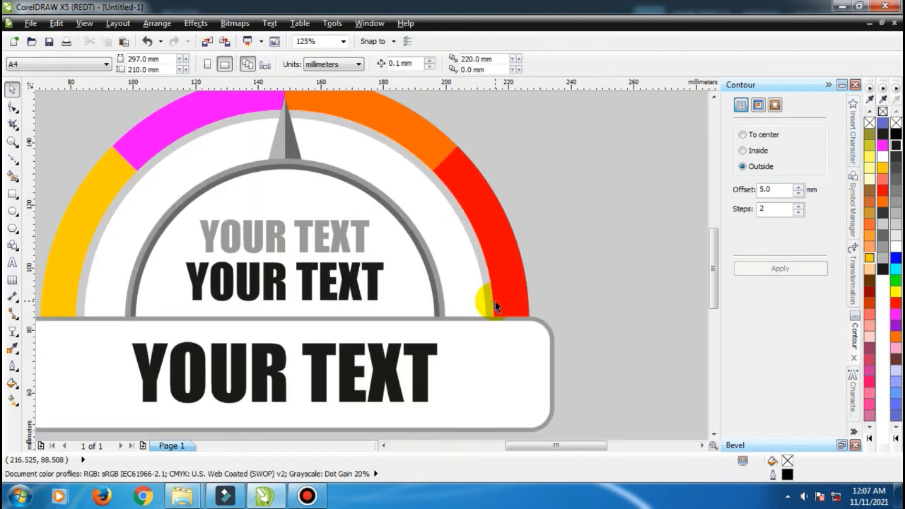
{"action": "scroll", "coordinate": [512, 286], "scroll_direction": "down", "scroll_amount": 2}
{"action": "scroll", "coordinate": [394, 283], "scroll_direction": "up", "scroll_amount": 2}
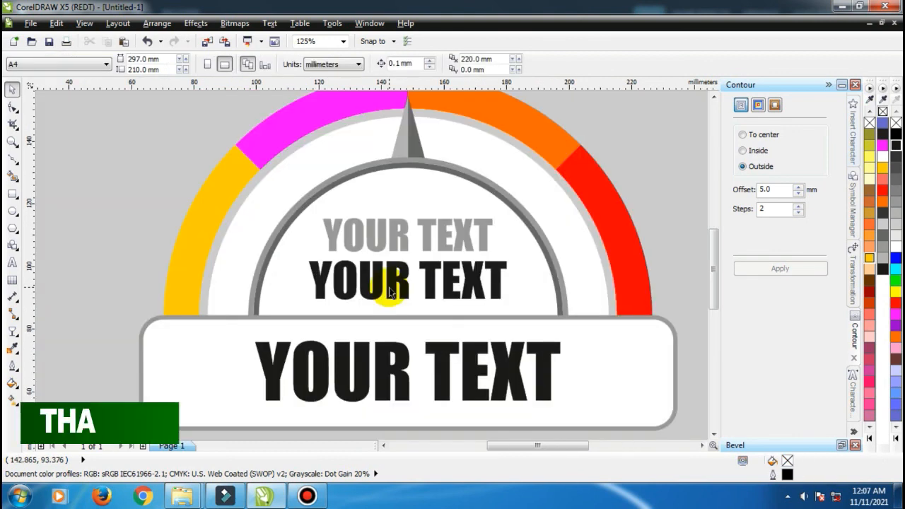
{"action": "scroll", "coordinate": [393, 288], "scroll_direction": "down", "scroll_amount": 2}
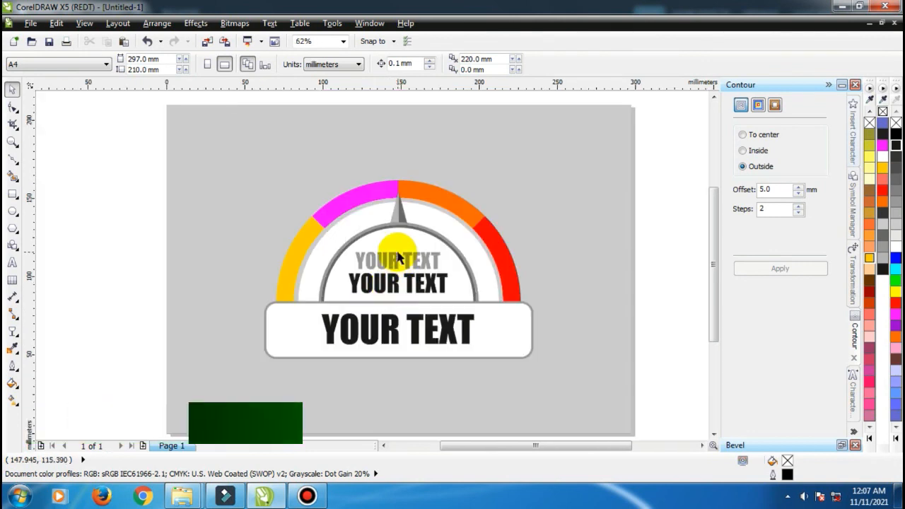
{"action": "scroll", "coordinate": [398, 256], "scroll_direction": "up", "scroll_amount": 4}
{"action": "scroll", "coordinate": [303, 226], "scroll_direction": "down", "scroll_amount": 4}
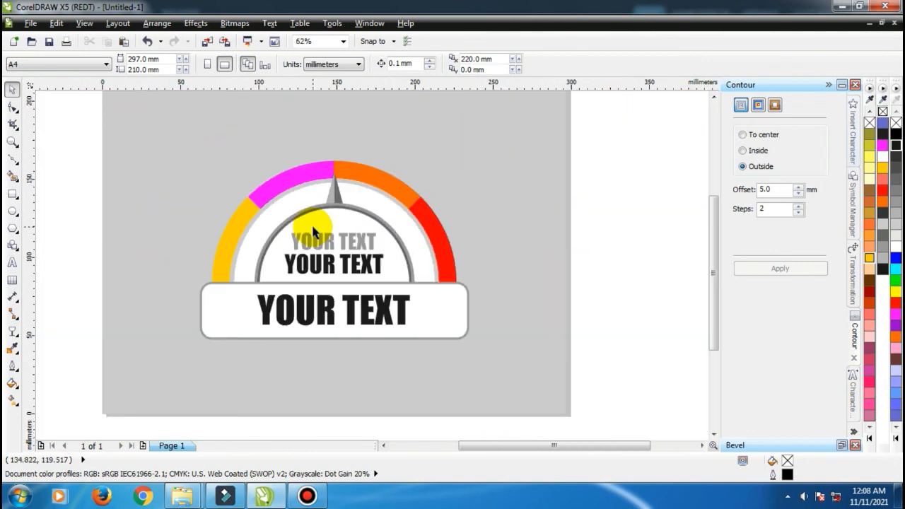